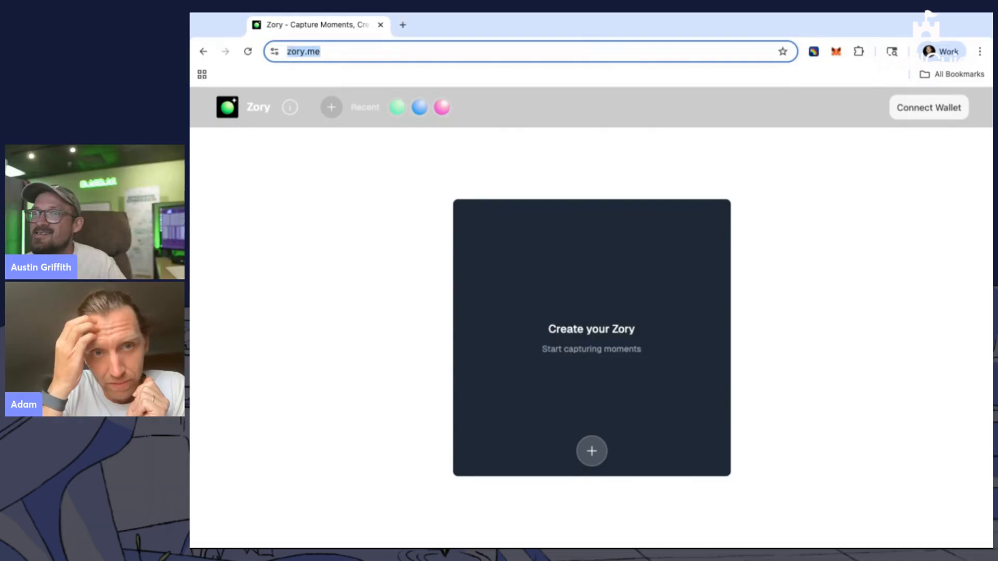
# Try to connect a MetaMask wallet to Zory, closing the connection dialog at the end
pyautogui.click(346, 319)
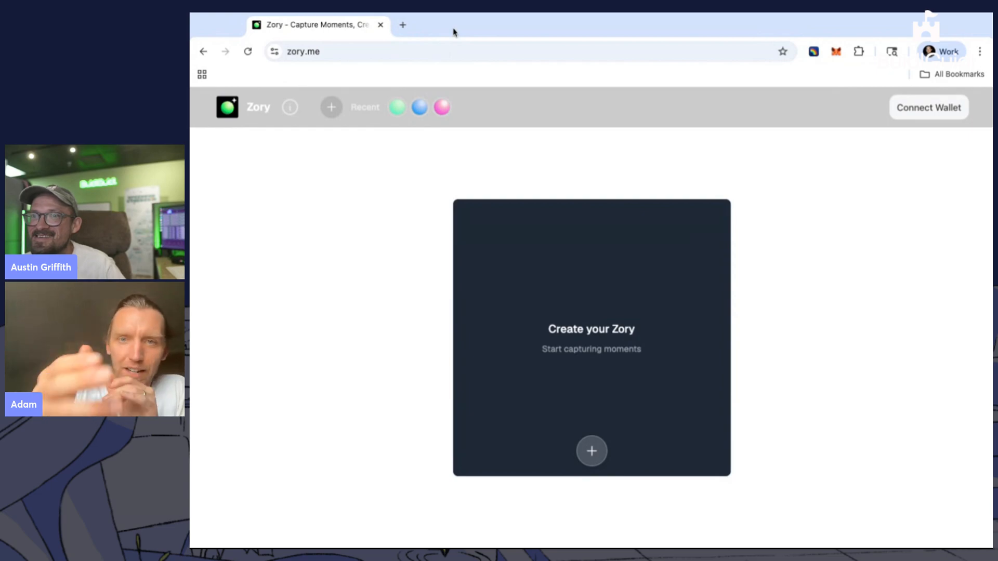
pyautogui.click(968, 108)
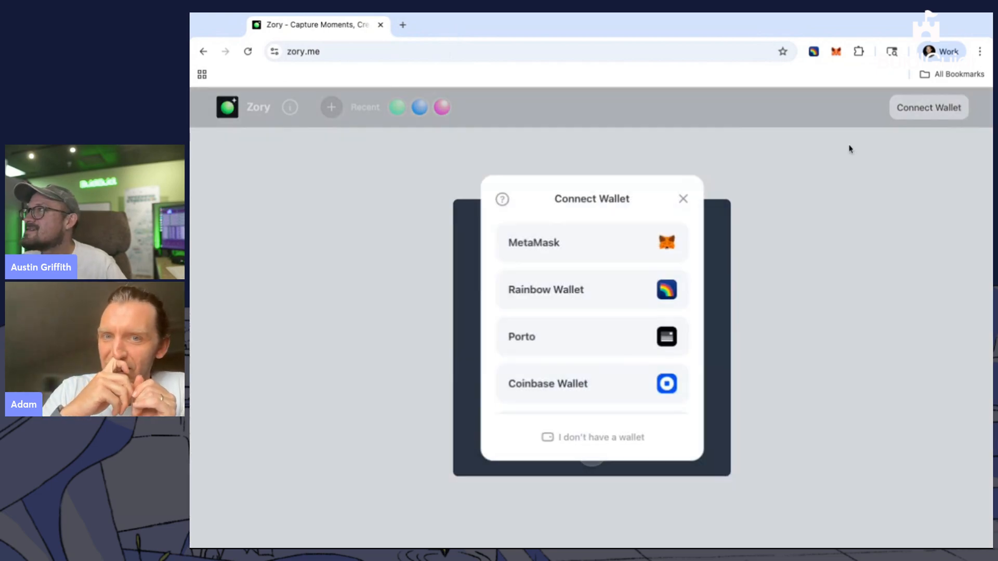
pyautogui.click(617, 251)
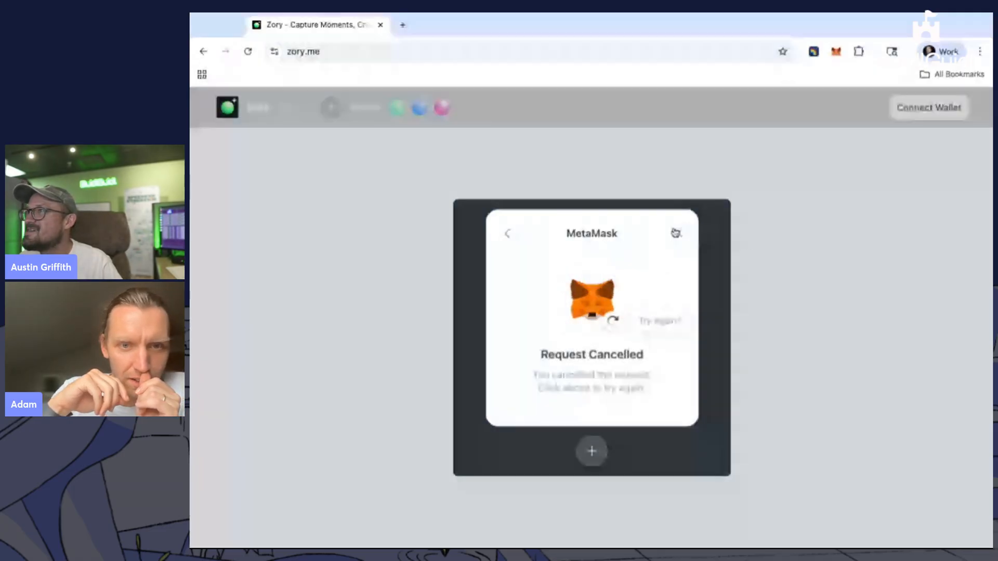
pyautogui.click(677, 231)
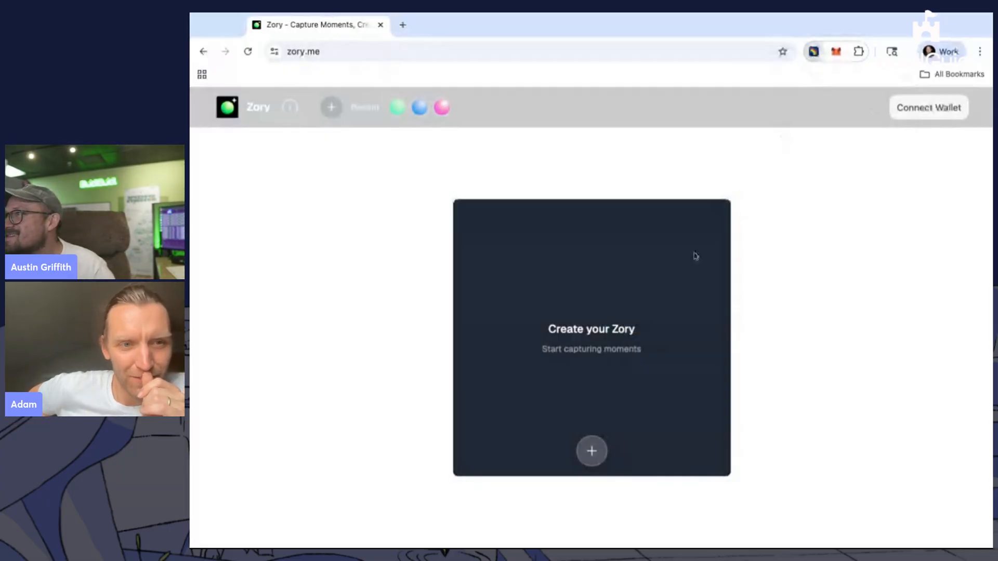
# Connect to Zory with Rainbow Wallet
pyautogui.click(924, 118)
pyautogui.click(591, 299)
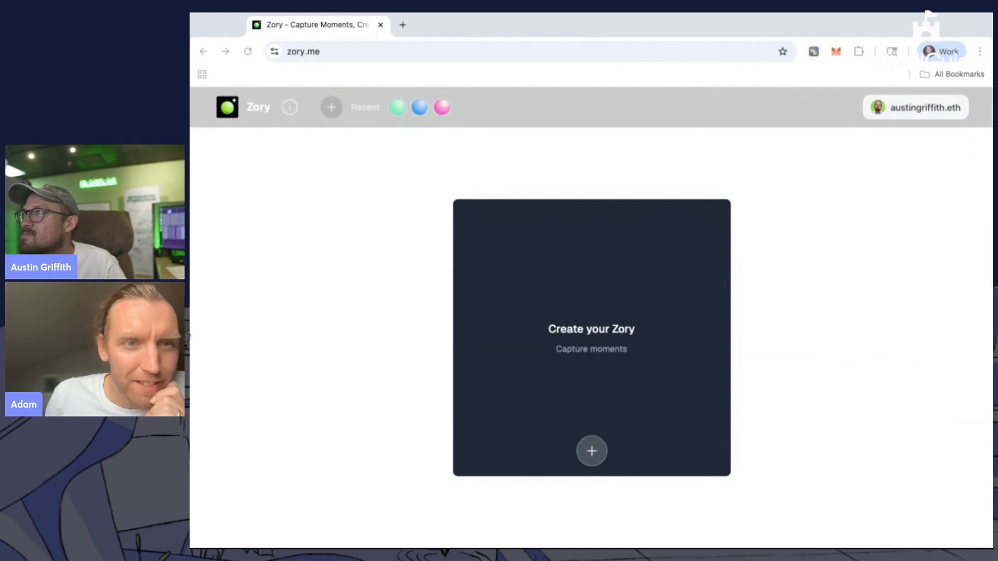
pyautogui.click(865, 267)
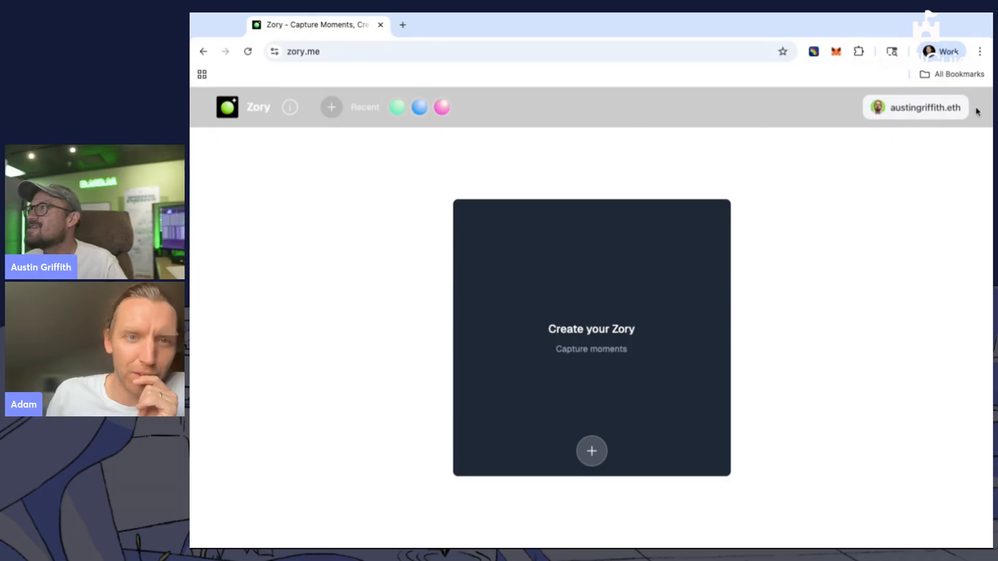
# Disconnect the current wallet and try to connect MetaMask instead, closing the connection request at the end
pyautogui.click(917, 114)
pyautogui.click(603, 404)
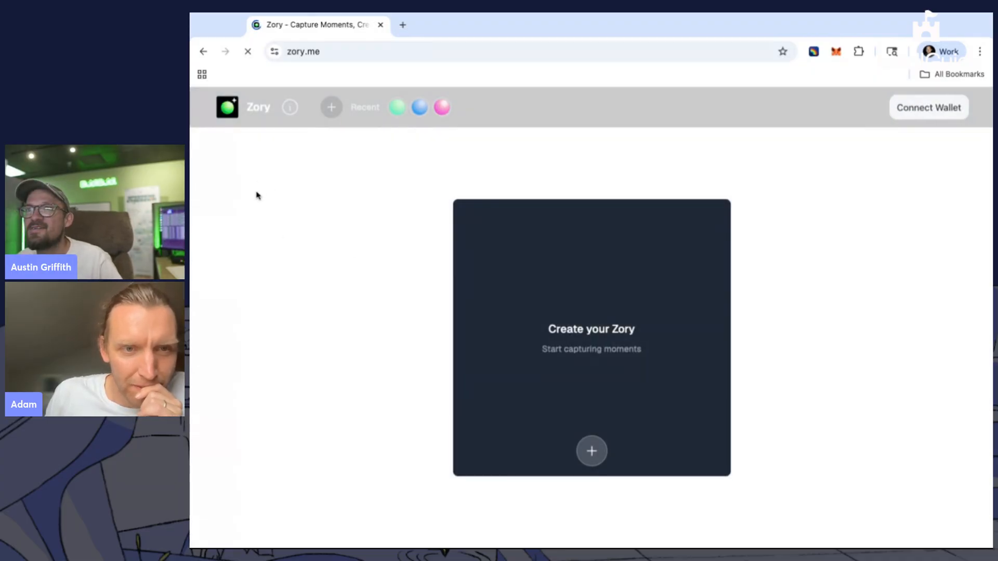
pyautogui.click(939, 110)
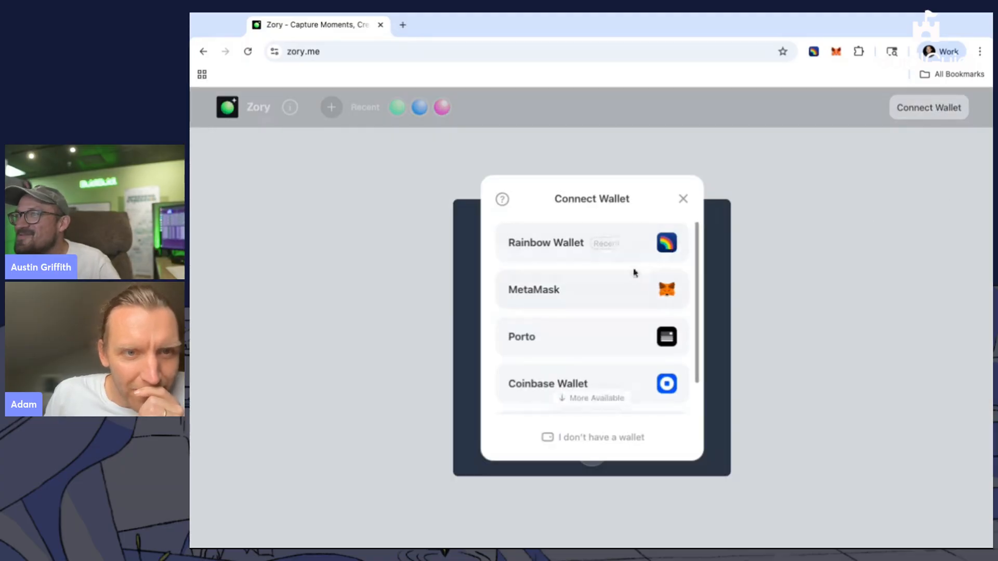
pyautogui.click(583, 290)
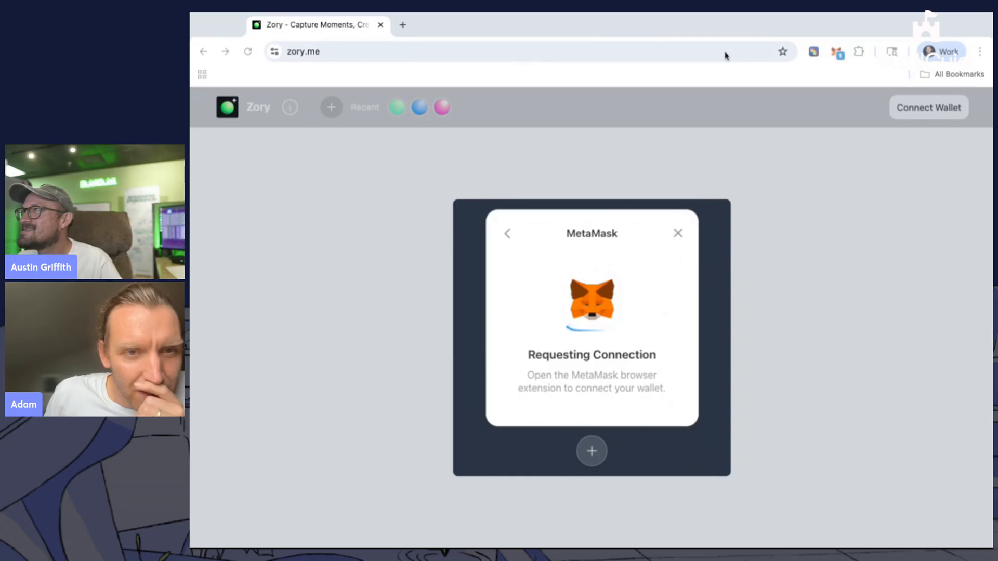
pyautogui.click(747, 26)
pyautogui.click(679, 235)
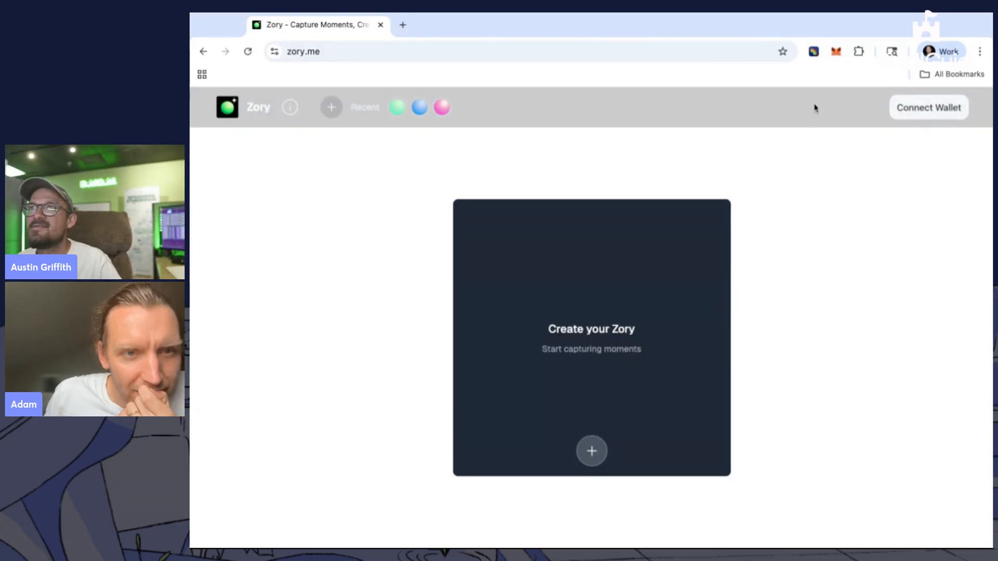
# Reconnect to Zory with the recently used Rainbow Wallet
pyautogui.click(936, 105)
pyautogui.click(621, 235)
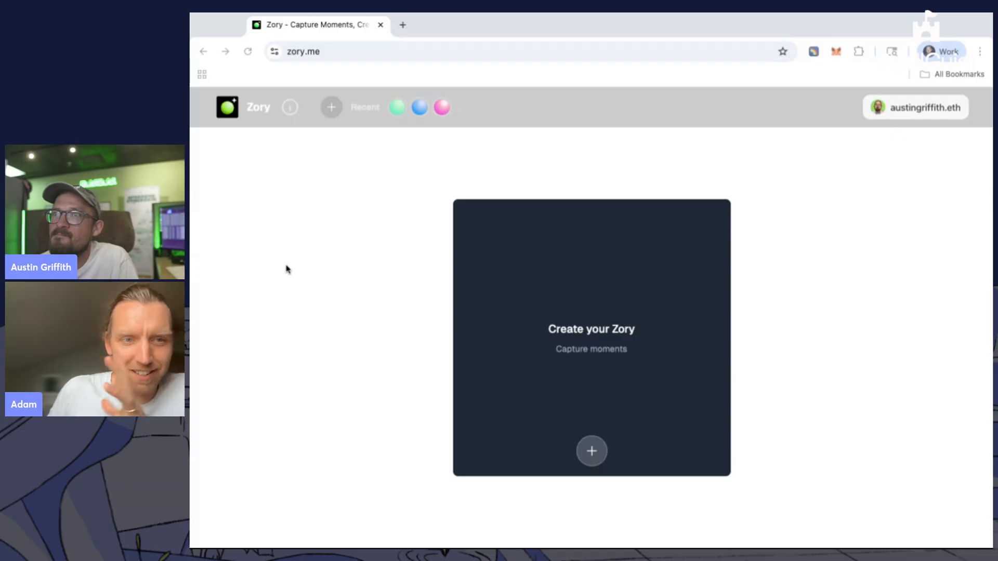
# View the blue and pink Zorys from the recent ones
pyautogui.click(419, 107)
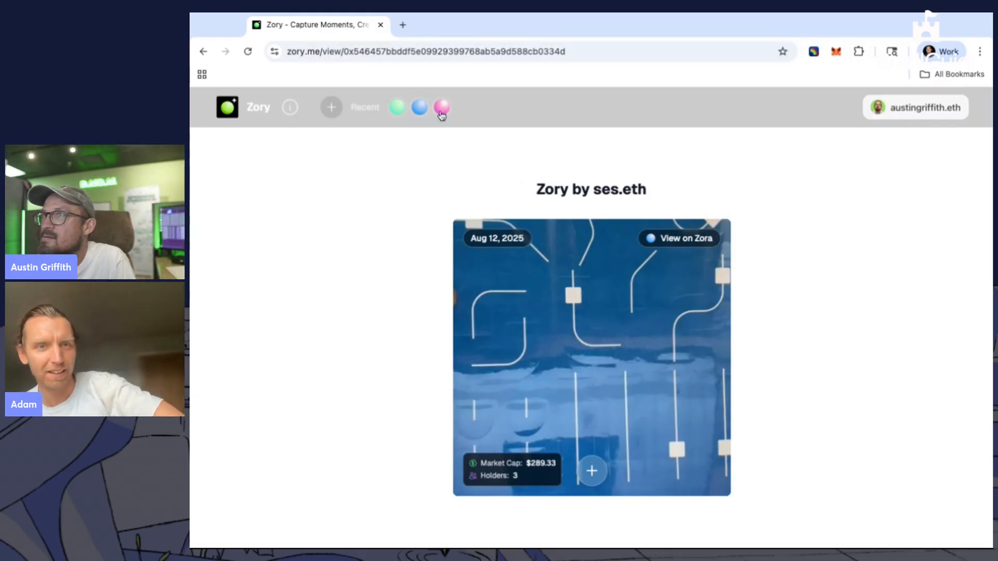
pyautogui.click(441, 107)
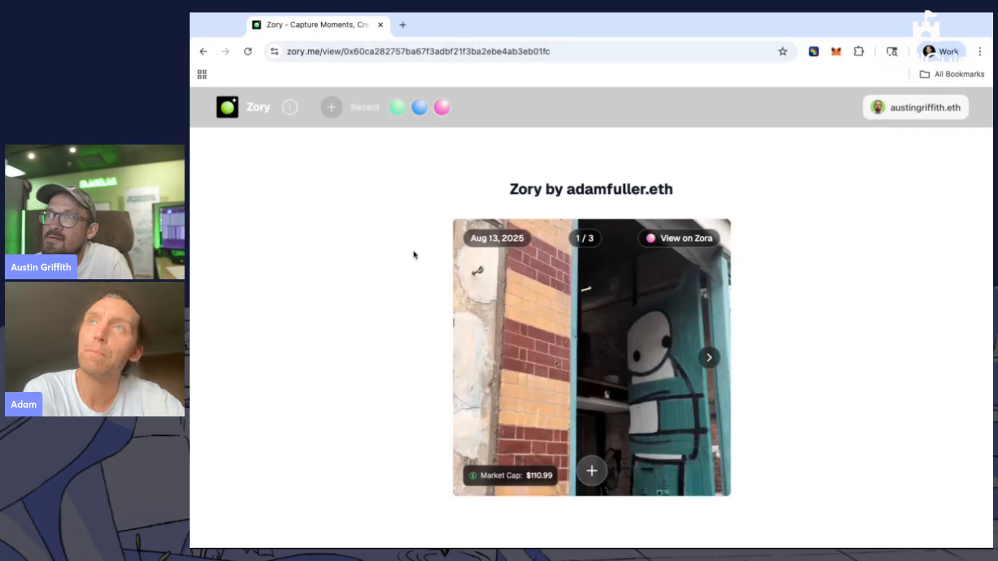
# Start a new Zory, capture a camera photo and discard it for a retake
pyautogui.click(332, 112)
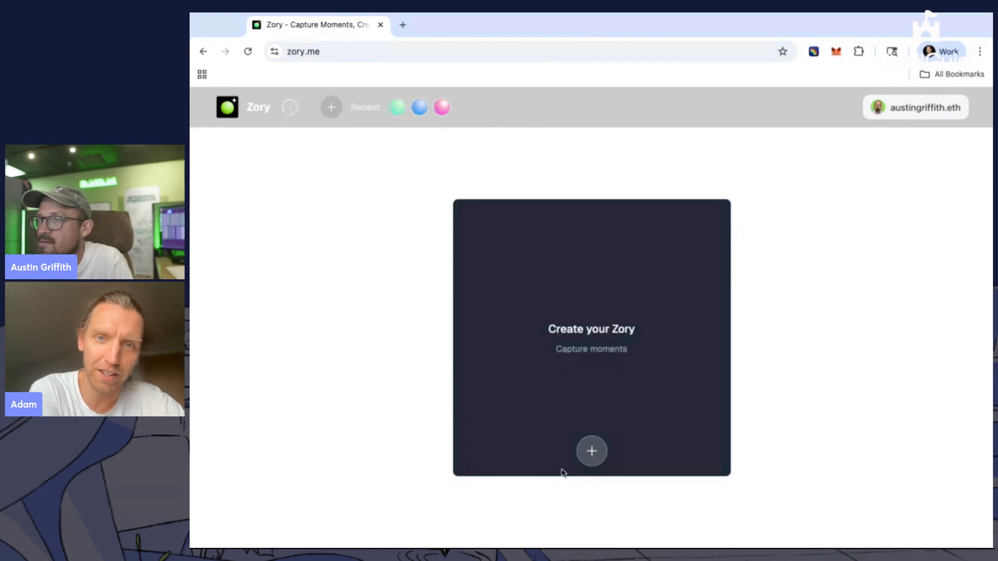
pyautogui.click(590, 453)
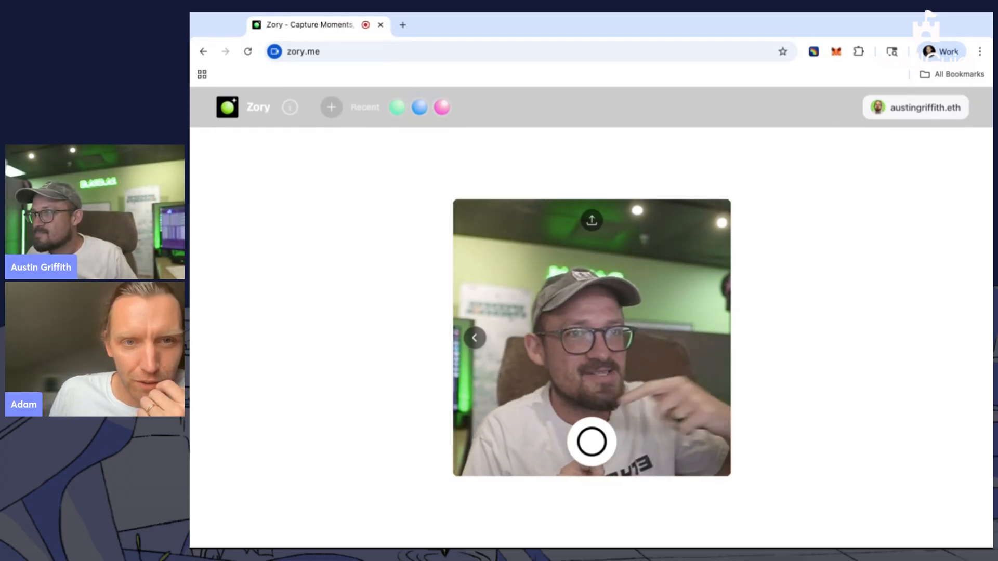
pyautogui.click(591, 442)
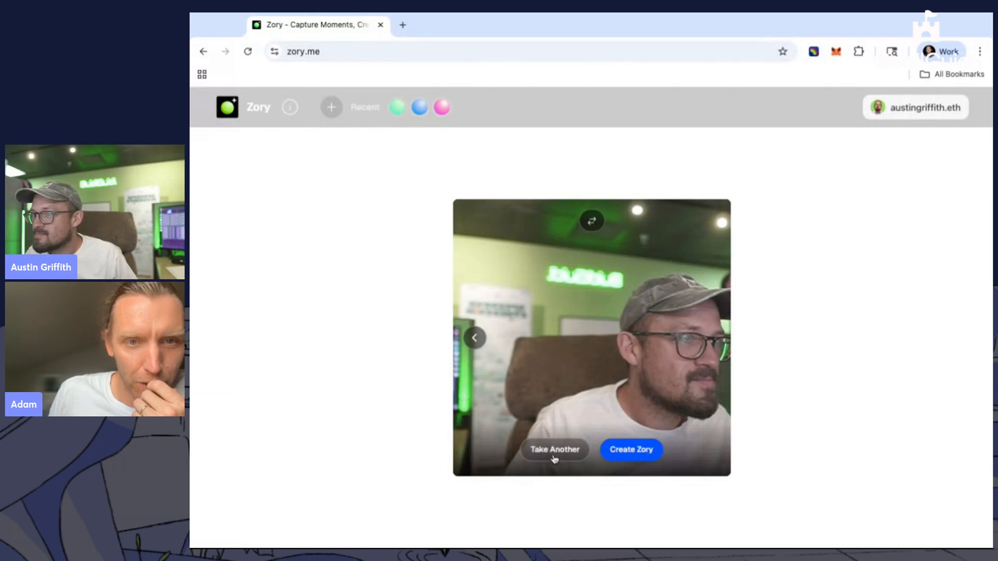
pyautogui.click(554, 456)
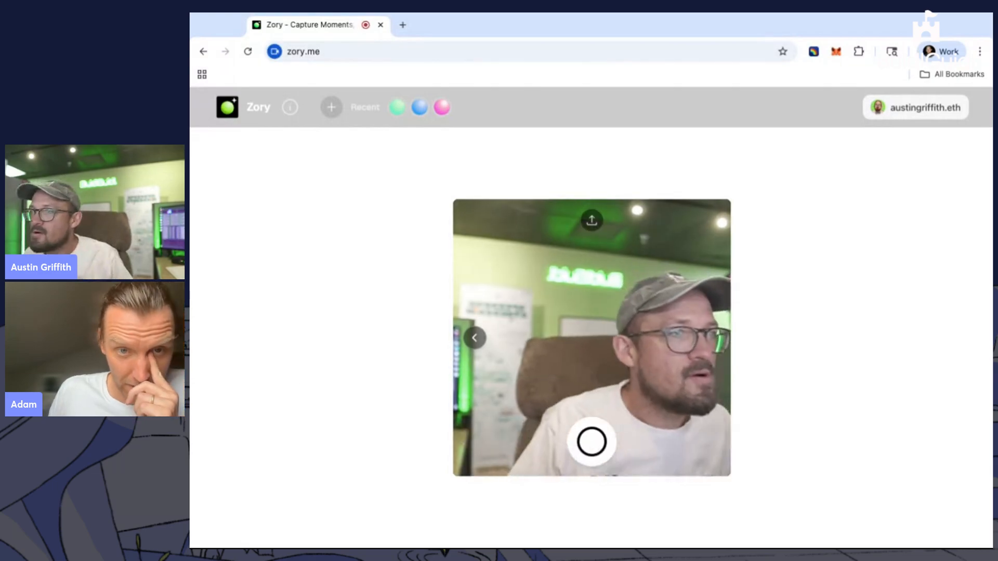
# Reopen the pink recent Zory and browse back and forth through its three moments
pyautogui.click(441, 107)
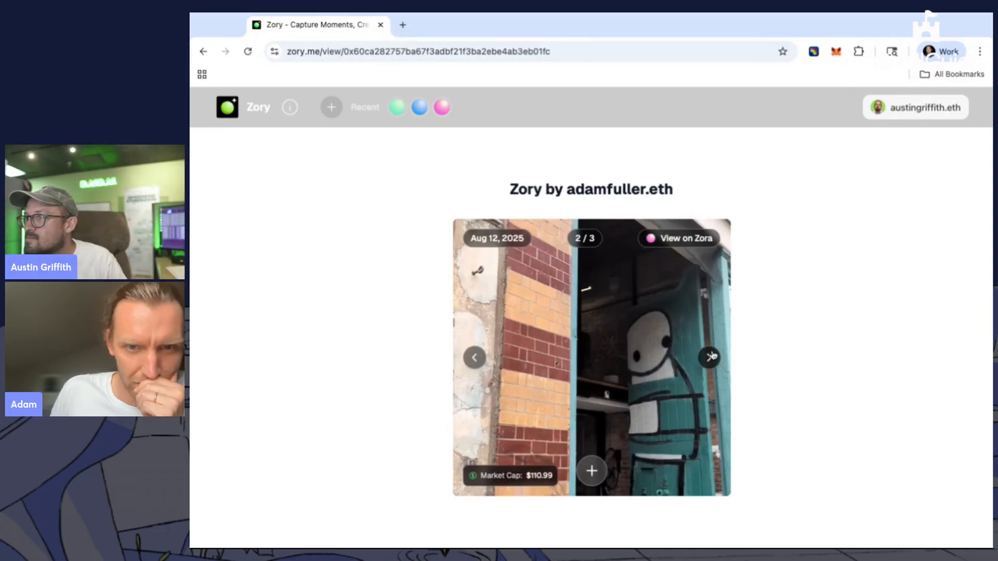
pyautogui.click(710, 357)
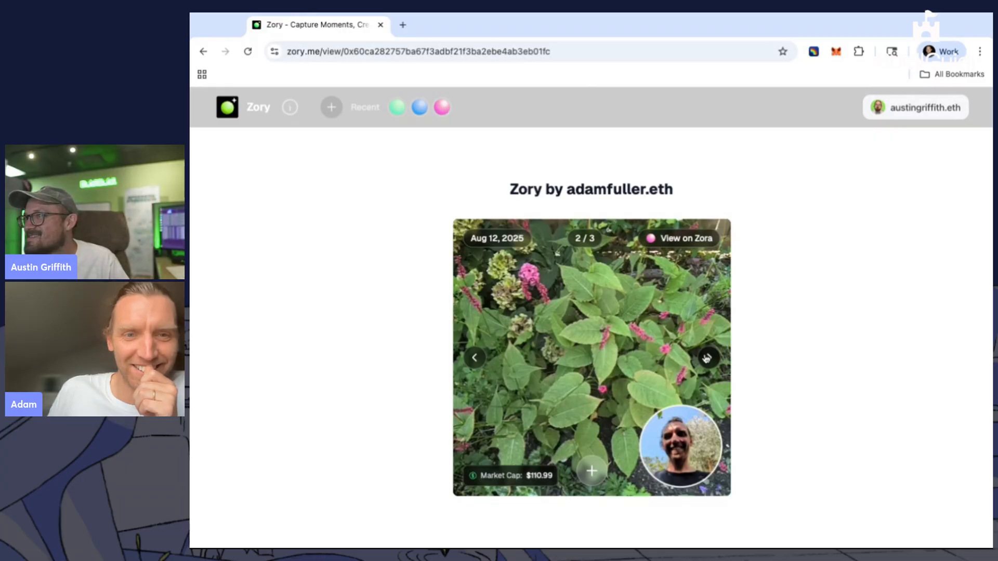
pyautogui.click(705, 358)
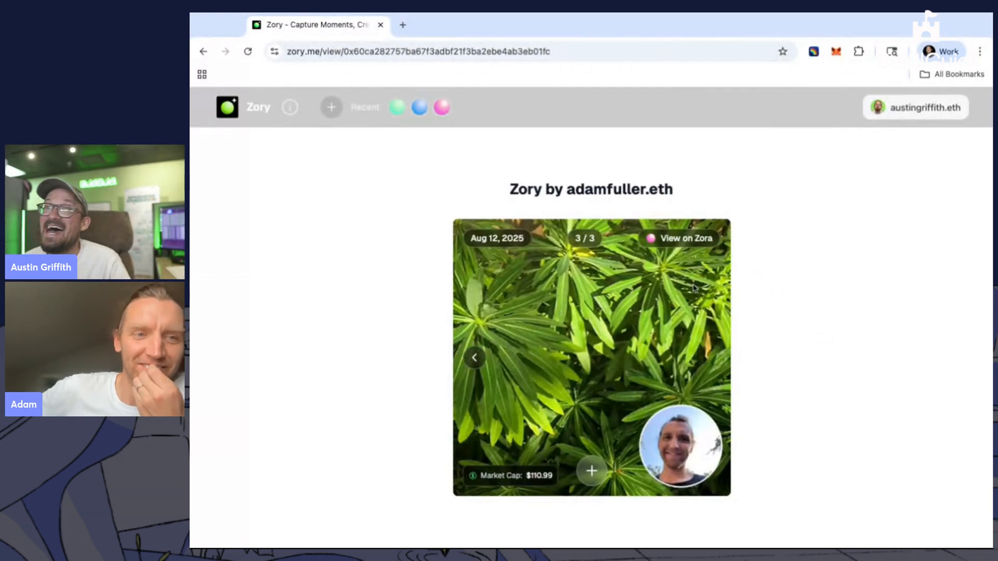
pyautogui.click(474, 358)
pyautogui.click(474, 357)
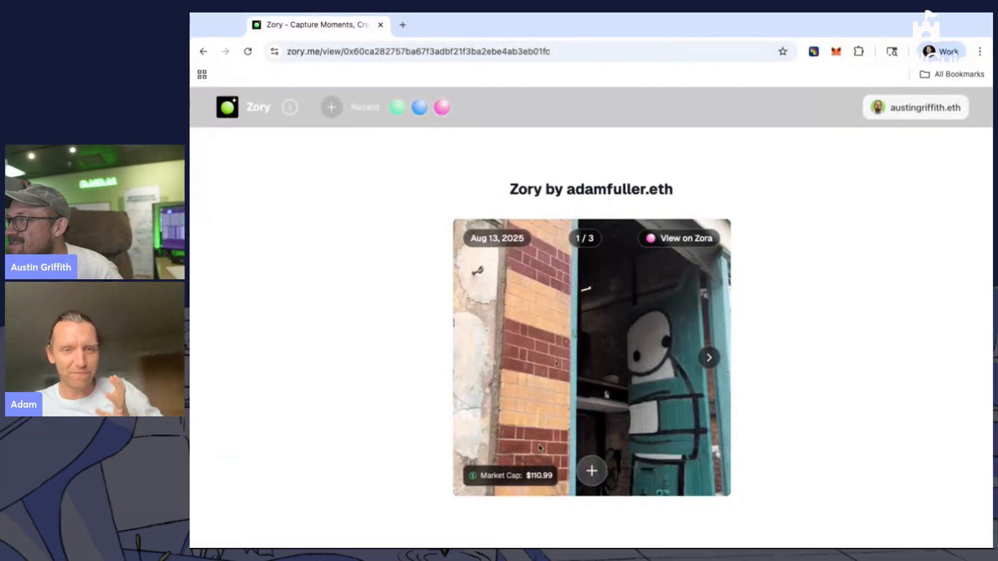
pyautogui.click(719, 358)
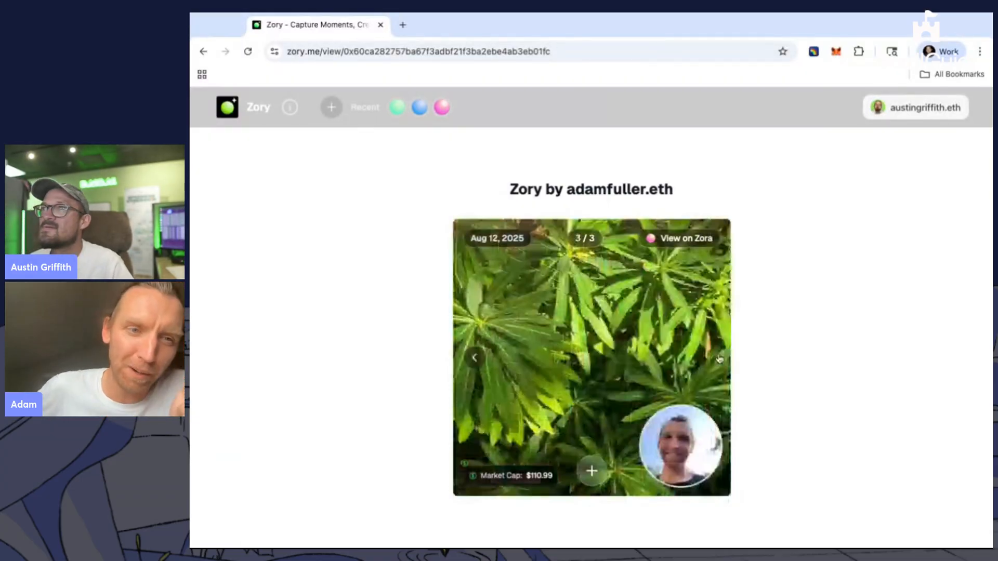
# Start a new Zory and capture a camera photo of the Ethereum on Tour T-shirt
pyautogui.click(327, 107)
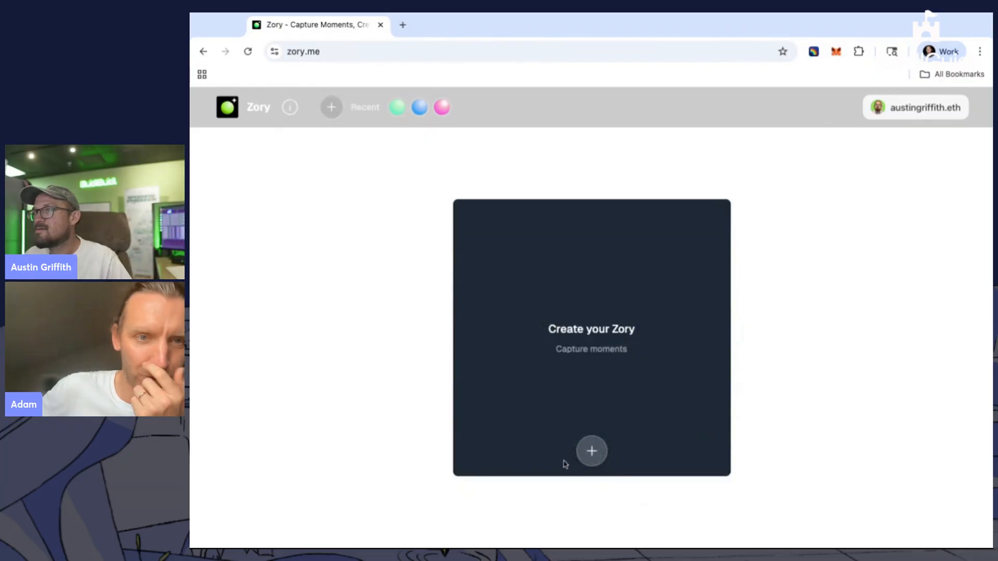
pyautogui.click(591, 451)
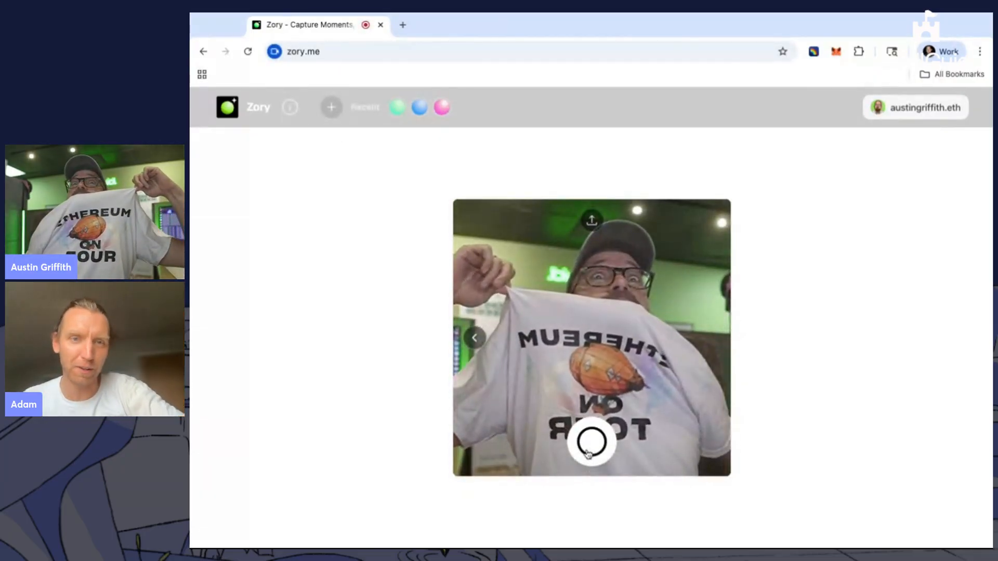
pyautogui.click(591, 445)
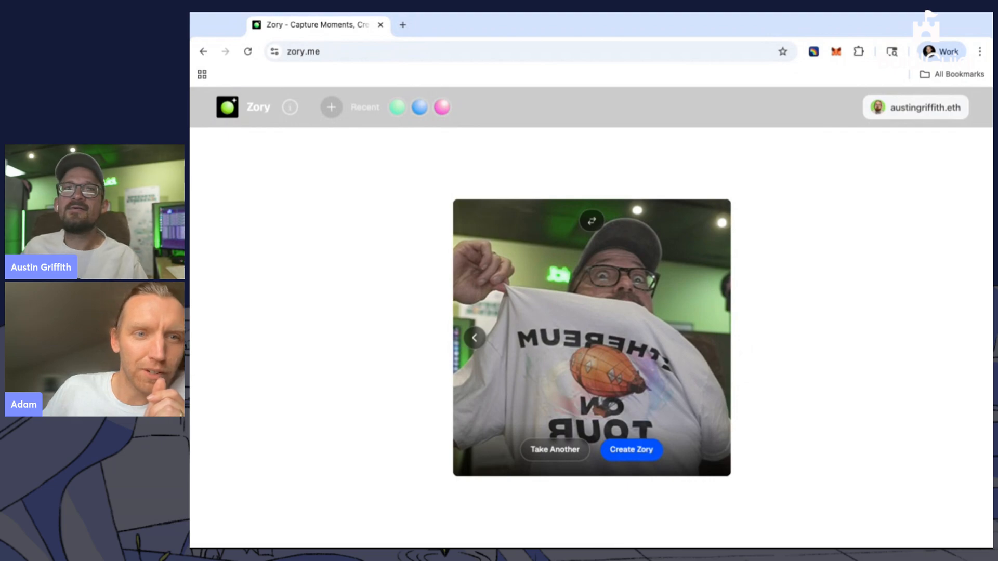
# Flip the captured photo back and forth horizontally, leaving it with the T-shirt text reading the right way round
pyautogui.click(592, 221)
pyautogui.click(595, 221)
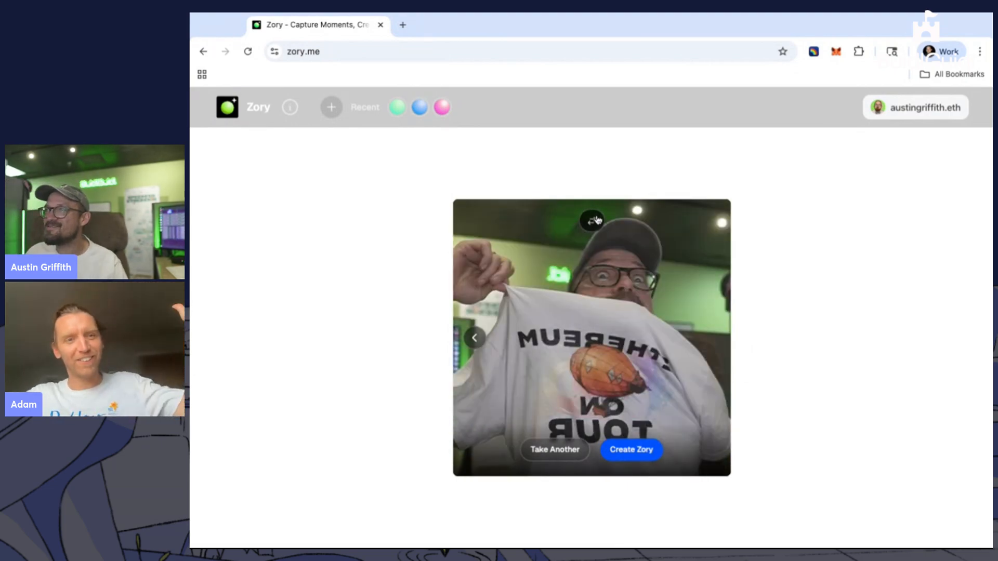
pyautogui.click(595, 220)
pyautogui.click(595, 220)
pyautogui.click(596, 221)
pyautogui.click(595, 221)
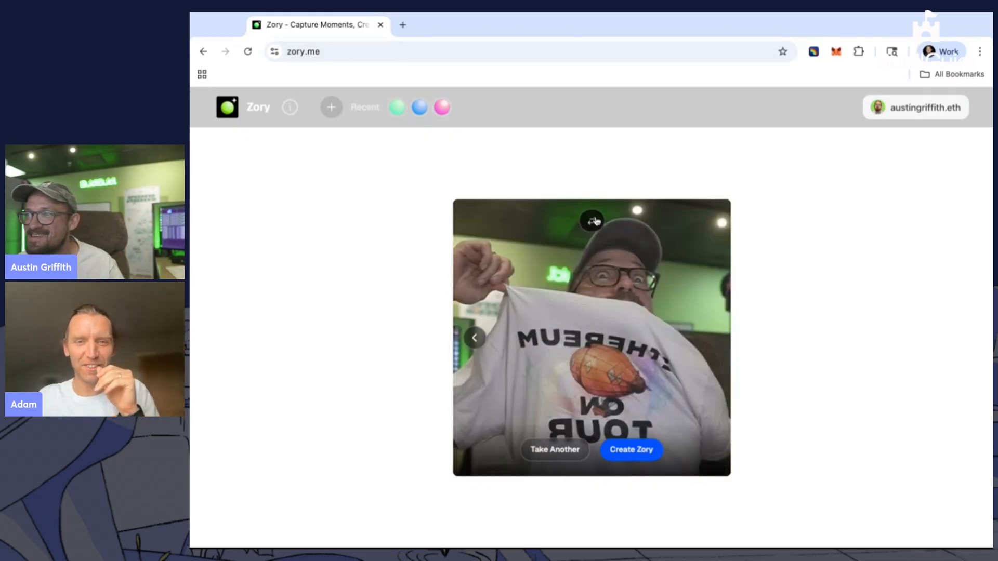
pyautogui.click(596, 220)
pyautogui.click(596, 220)
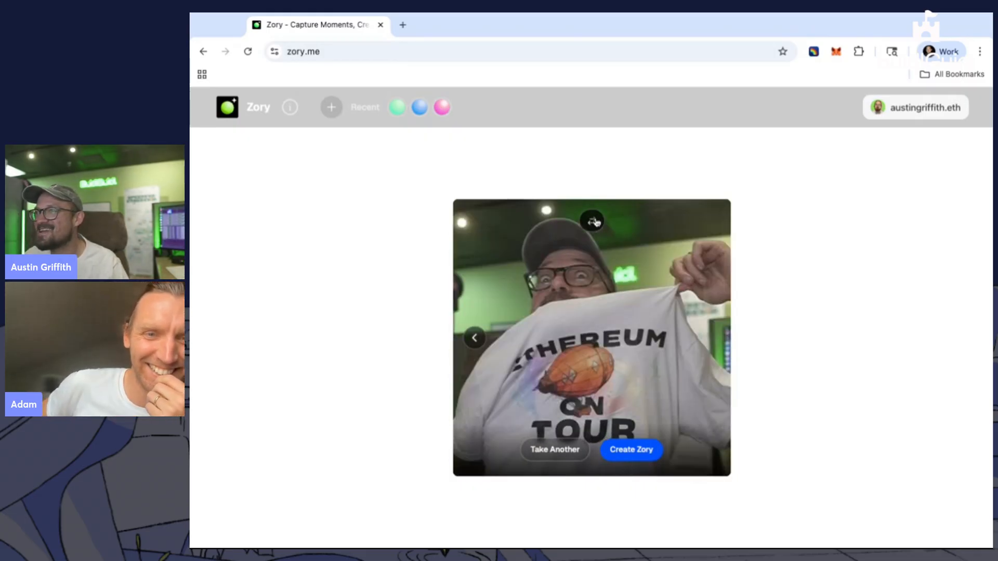
pyautogui.click(593, 221)
pyautogui.click(593, 221)
pyautogui.click(593, 221)
pyautogui.click(592, 221)
pyautogui.click(592, 221)
pyautogui.click(592, 221)
pyautogui.click(592, 221)
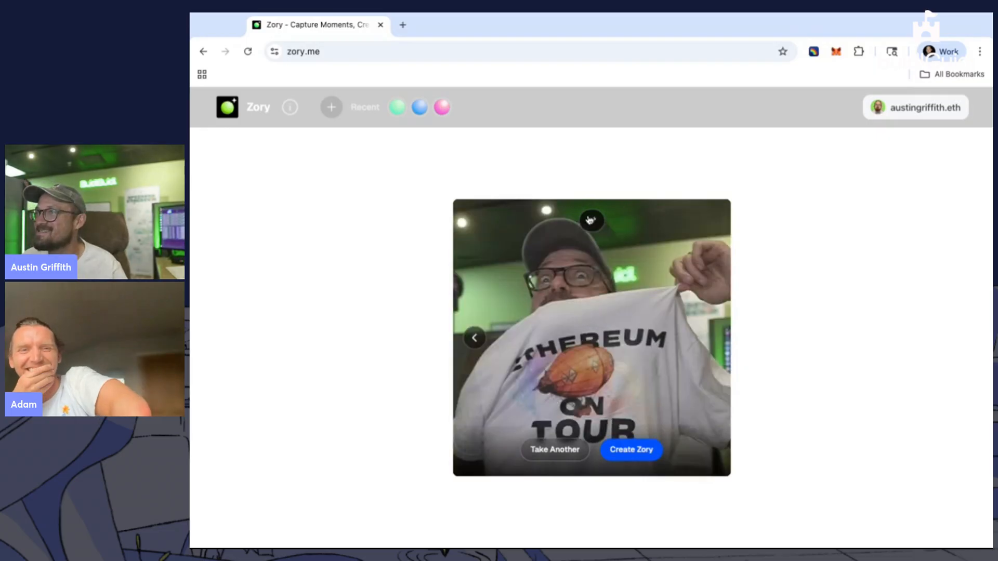
# Publish the flipped photo as a new Zory and open its coin page on Zora
pyautogui.click(620, 454)
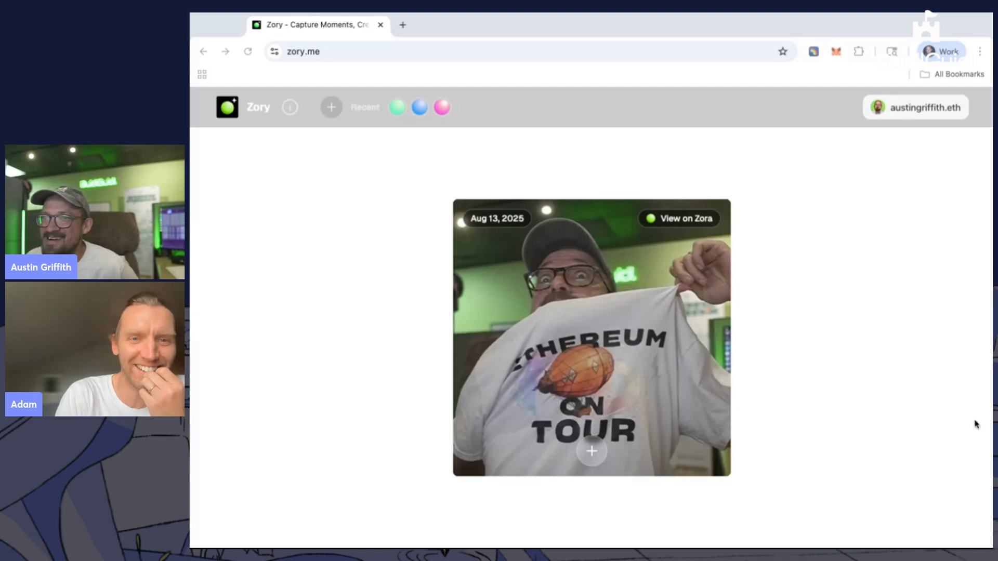
pyautogui.click(618, 127)
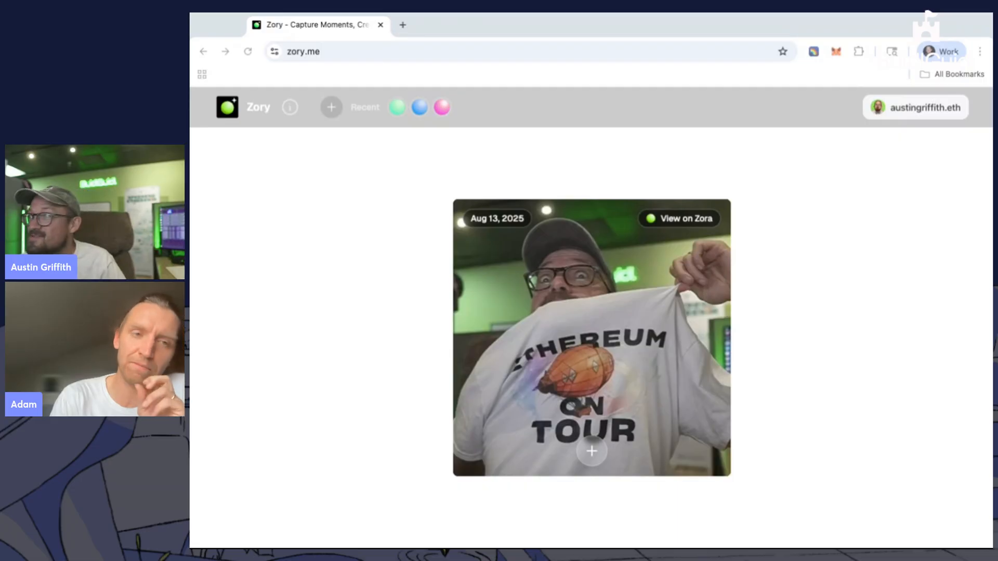
pyautogui.click(651, 222)
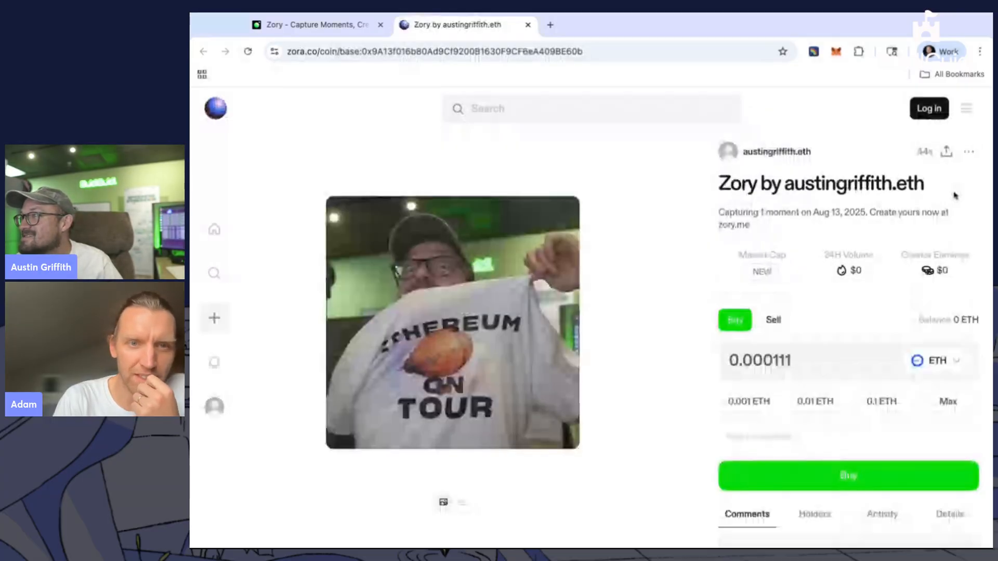
# Start a purchase of the Zory coin and log in to Zora through the other wallets option
pyautogui.scroll(-2, 954, 196)
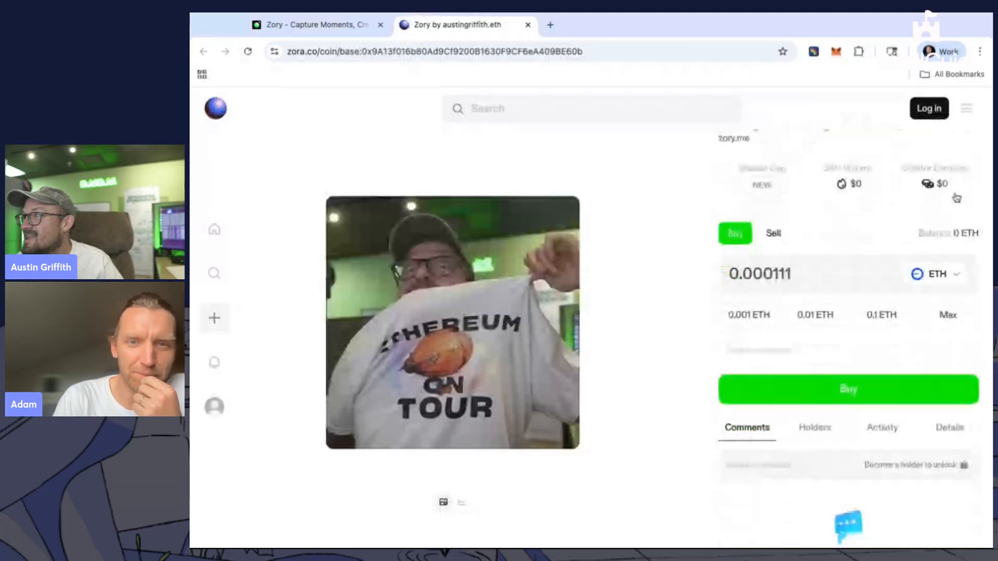
pyautogui.click(824, 397)
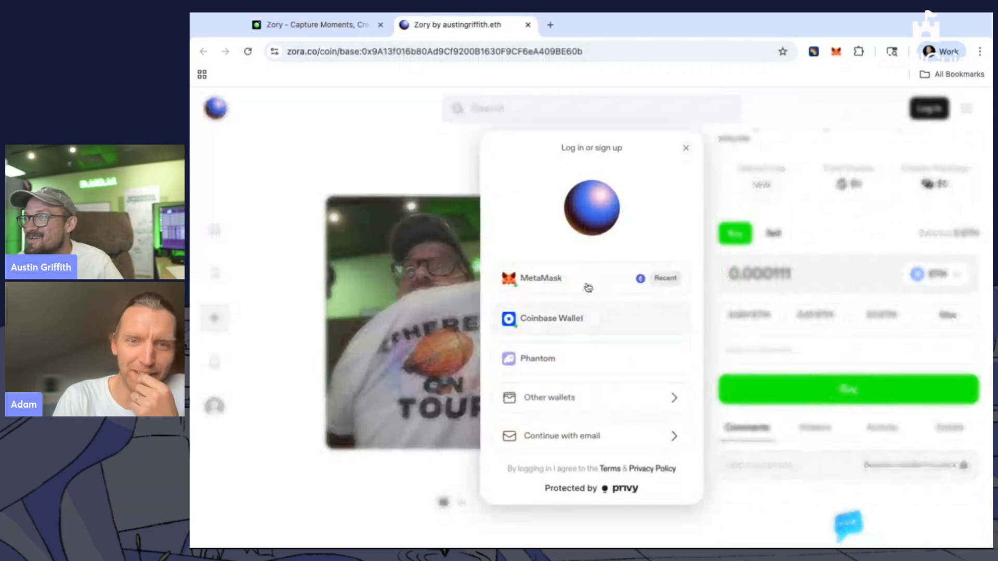
pyautogui.click(581, 400)
pyautogui.click(572, 340)
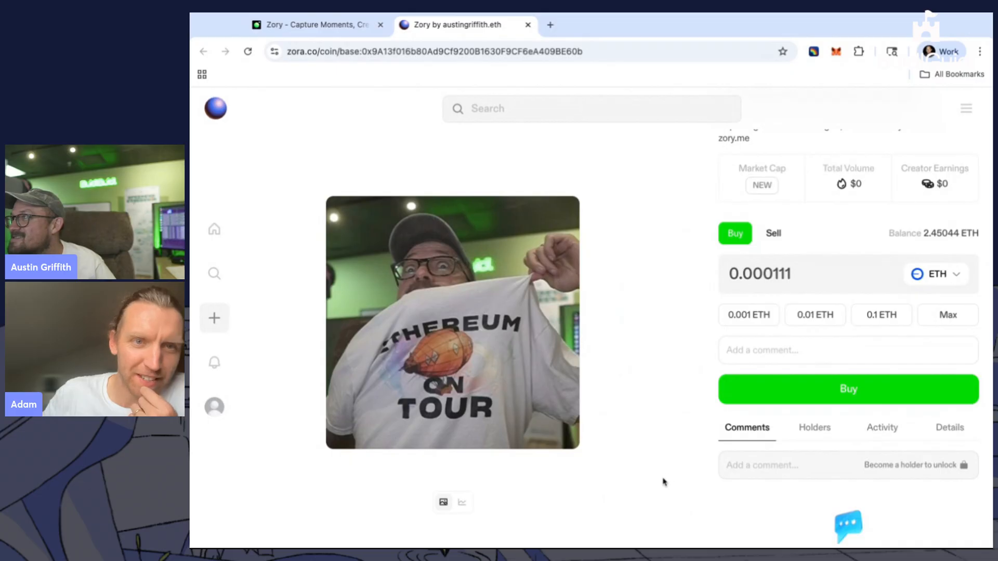
# Review the new Zory's coin page, open its creator's Zora profile, and browse the published posts
pyautogui.scroll(-1, 685, 474)
pyautogui.scroll(-2, 686, 474)
pyautogui.scroll(4, 686, 473)
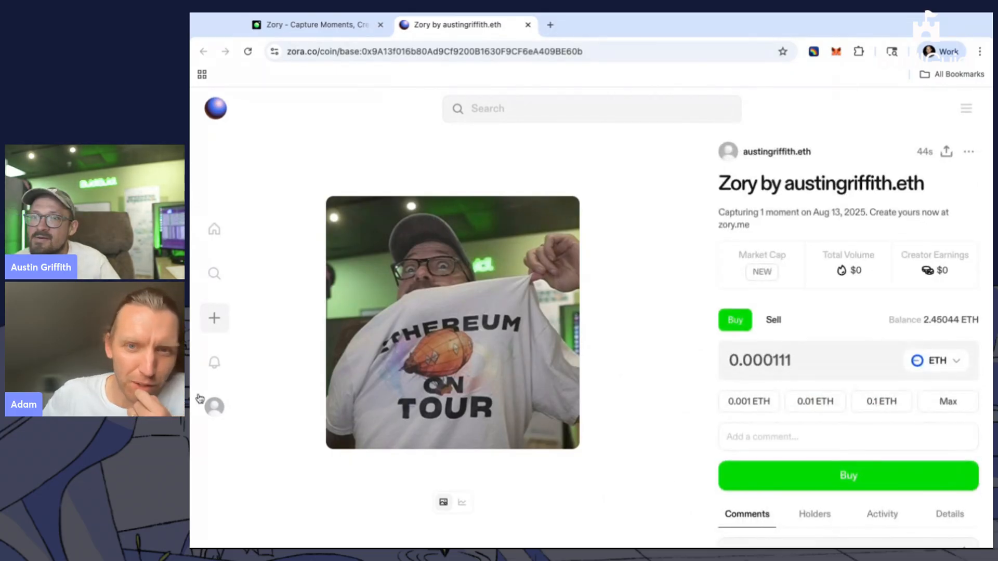
pyautogui.click(796, 156)
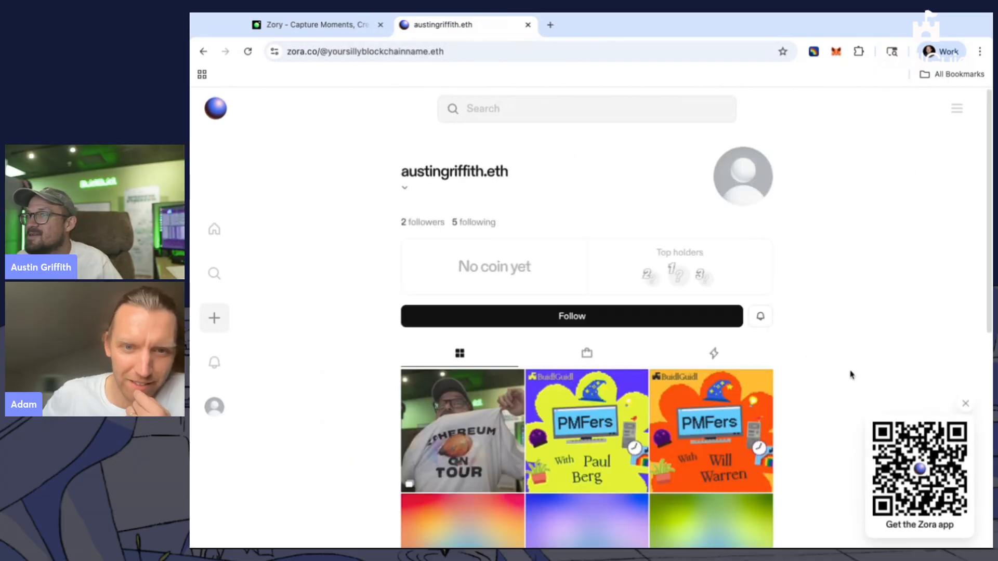
pyautogui.scroll(-9, 850, 376)
pyautogui.scroll(9, 850, 377)
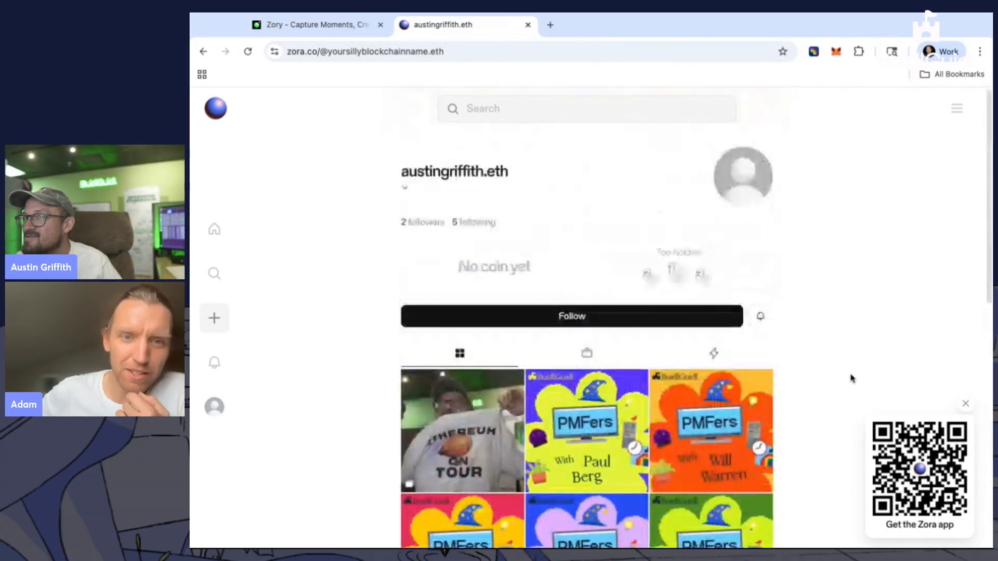
pyautogui.scroll(-9, 850, 377)
# Open the tree coin from the creator's posts and replay its drawing animation before returning to the profile
pyautogui.click(590, 180)
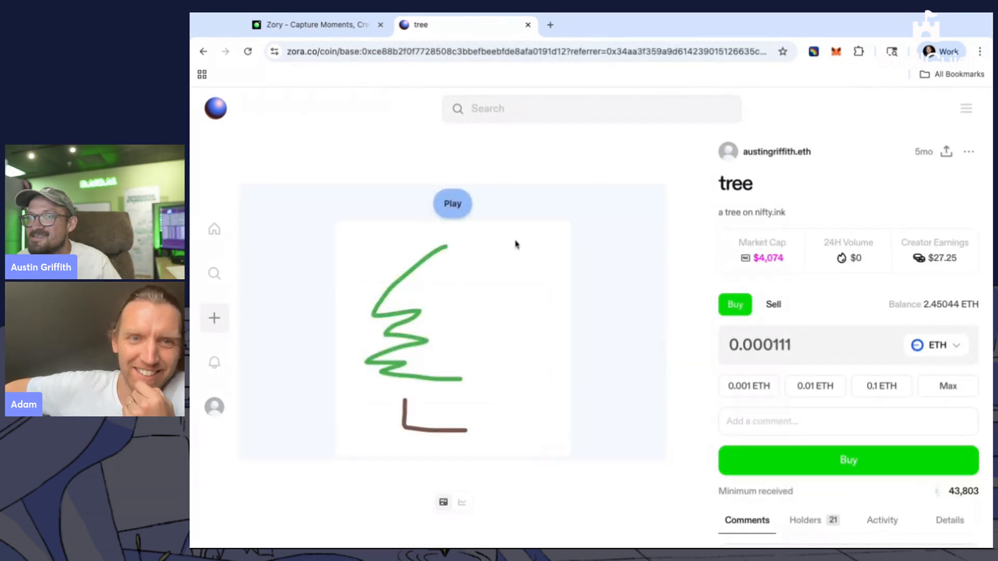
pyautogui.click(452, 204)
pyautogui.click(452, 204)
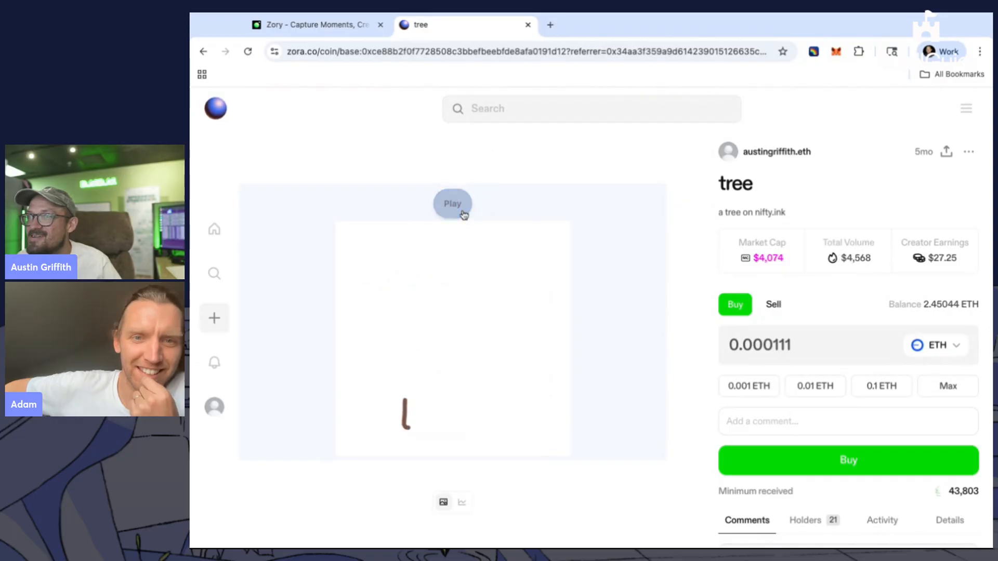
pyautogui.click(452, 204)
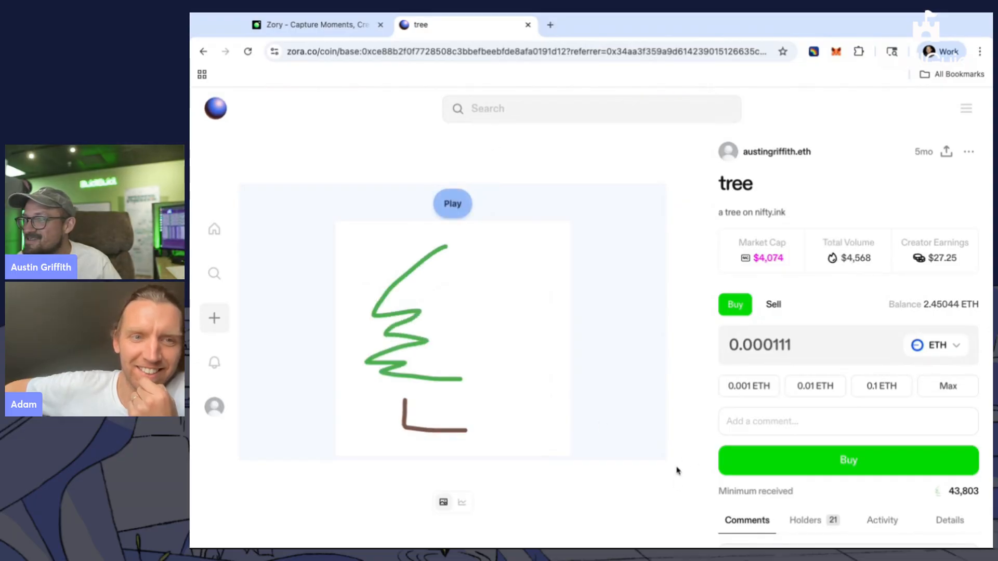
pyautogui.click(215, 106)
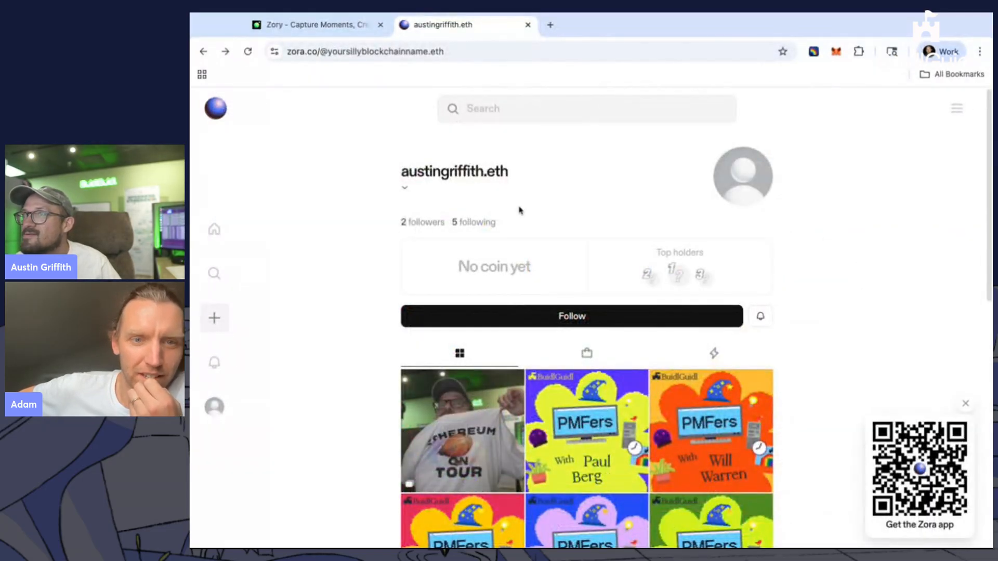
# Switch back to the Zory site, read the info page on how a Zory works, and return to the published Zory
pyautogui.click(312, 25)
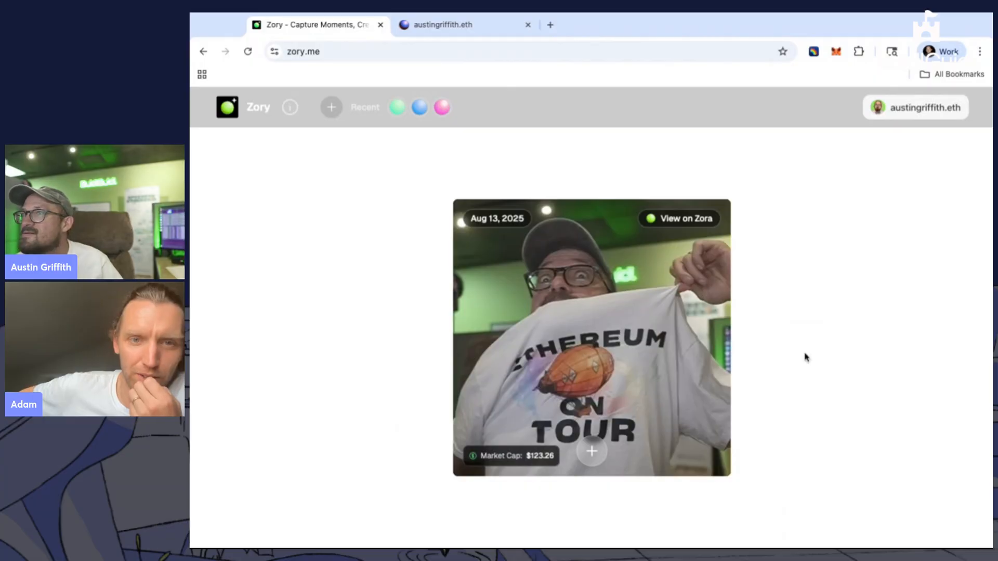
pyautogui.click(587, 453)
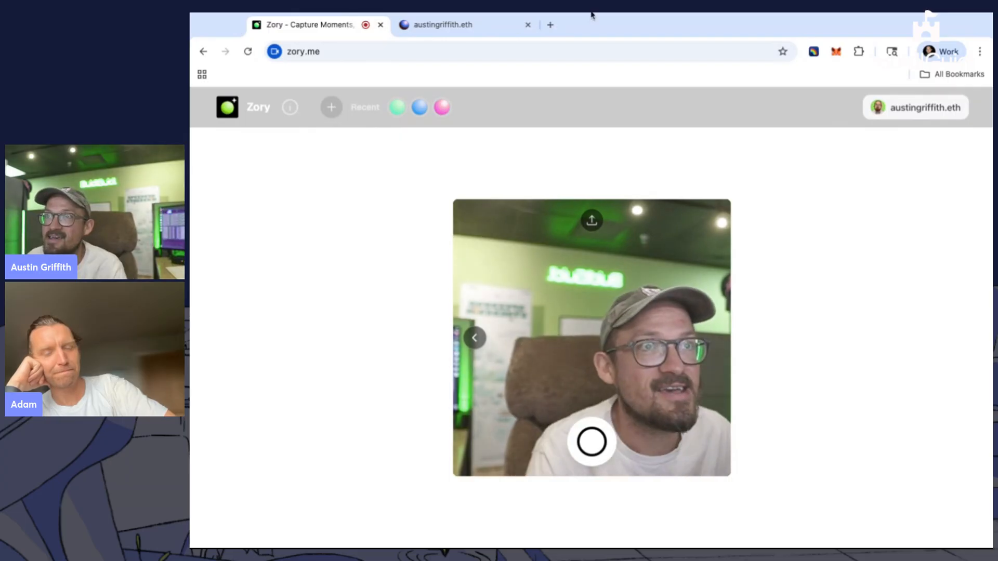
pyautogui.click(291, 108)
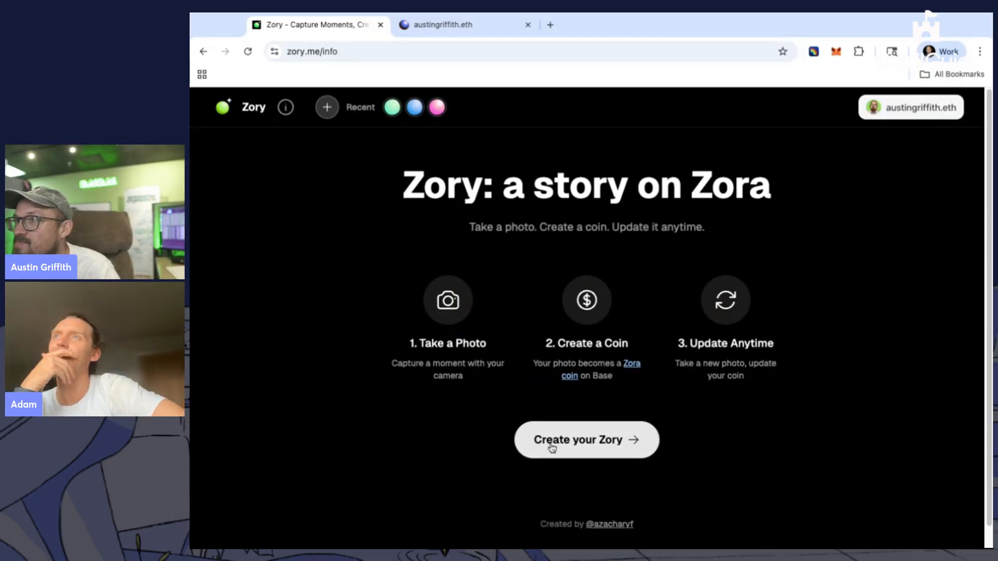
pyautogui.scroll(-1, 552, 448)
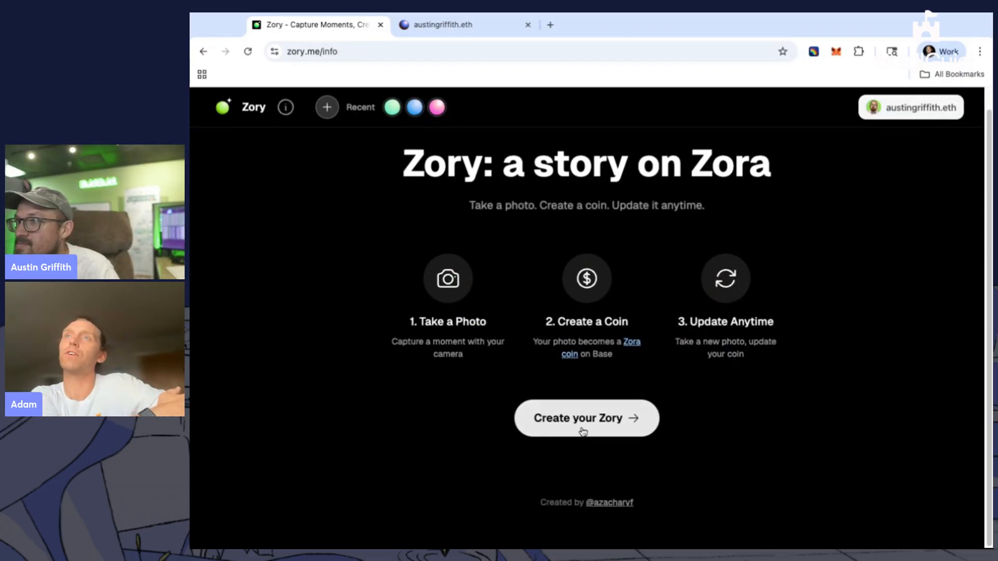
pyautogui.click(583, 431)
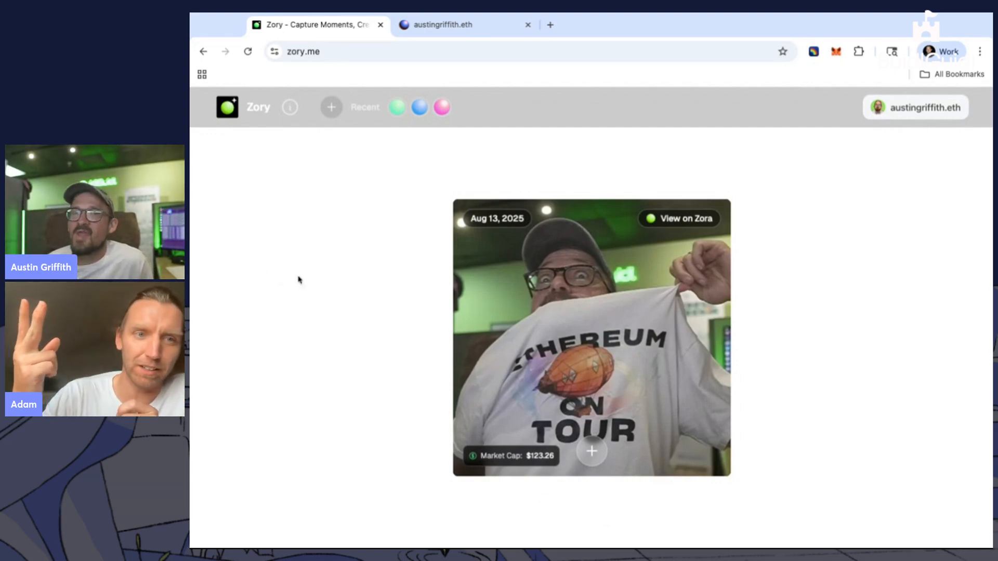
# Capture a thumbs-up camera photo and add it to the existing Zory as a new moment
pyautogui.click(590, 450)
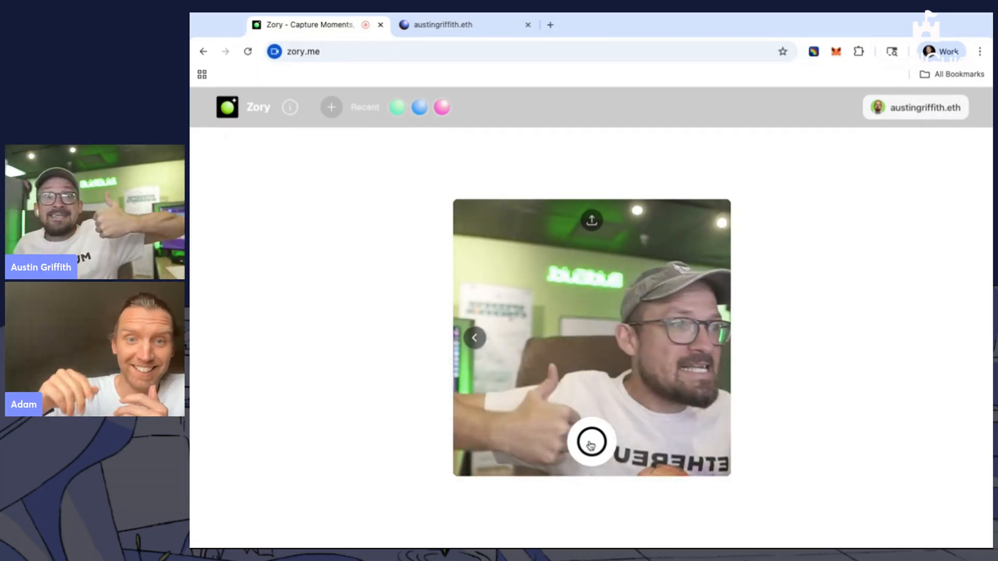
pyautogui.click(591, 443)
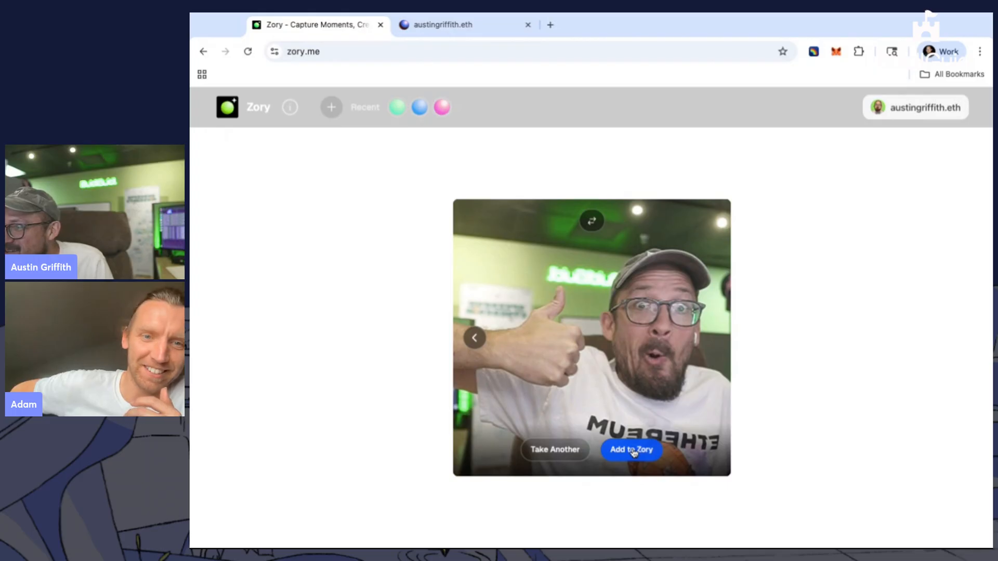
pyautogui.click(632, 451)
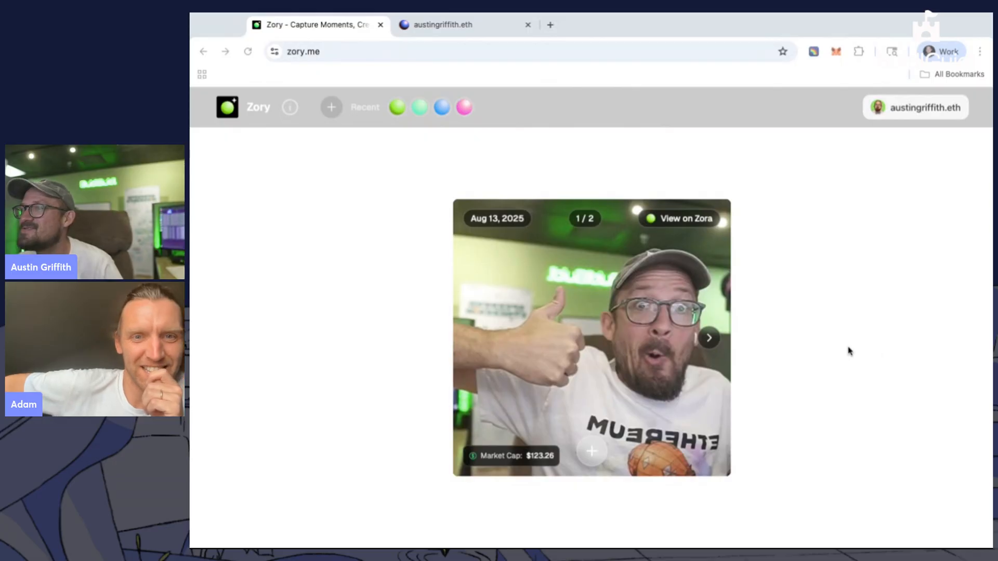
# Page back and forth between the T-shirt and thumbs-up photos, ending on the thumbs-up photo
pyautogui.click(709, 338)
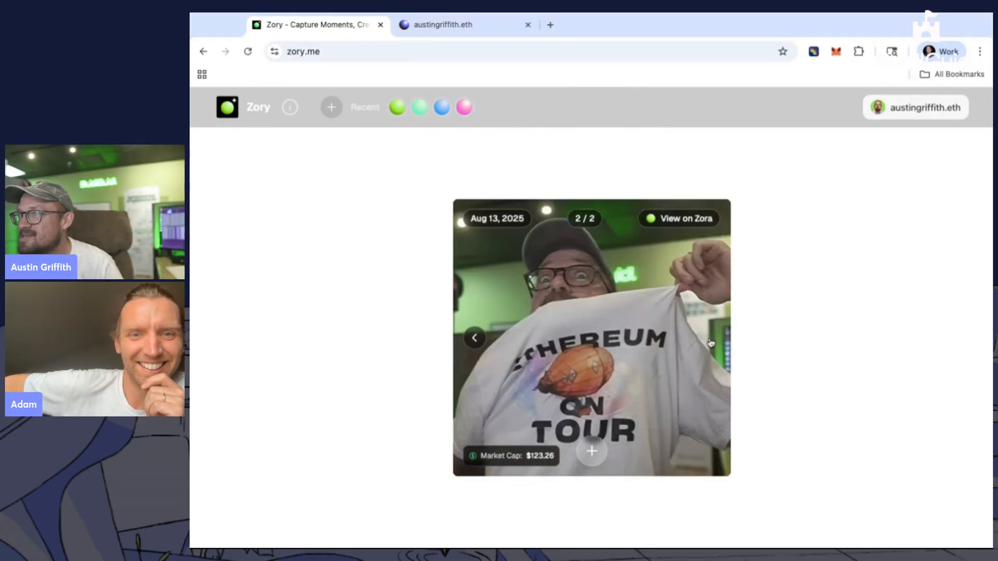
pyautogui.click(474, 338)
pyautogui.click(709, 338)
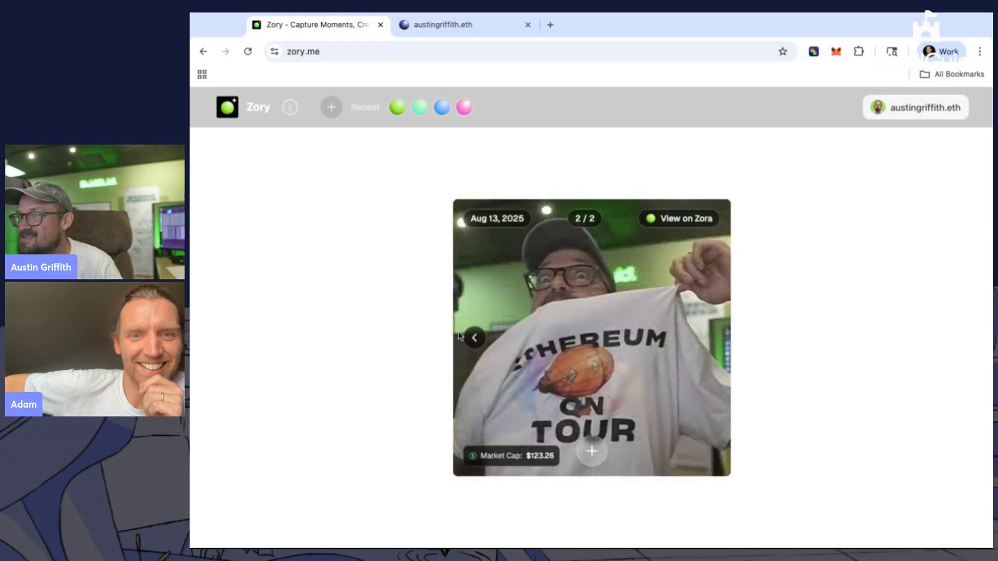
pyautogui.click(474, 338)
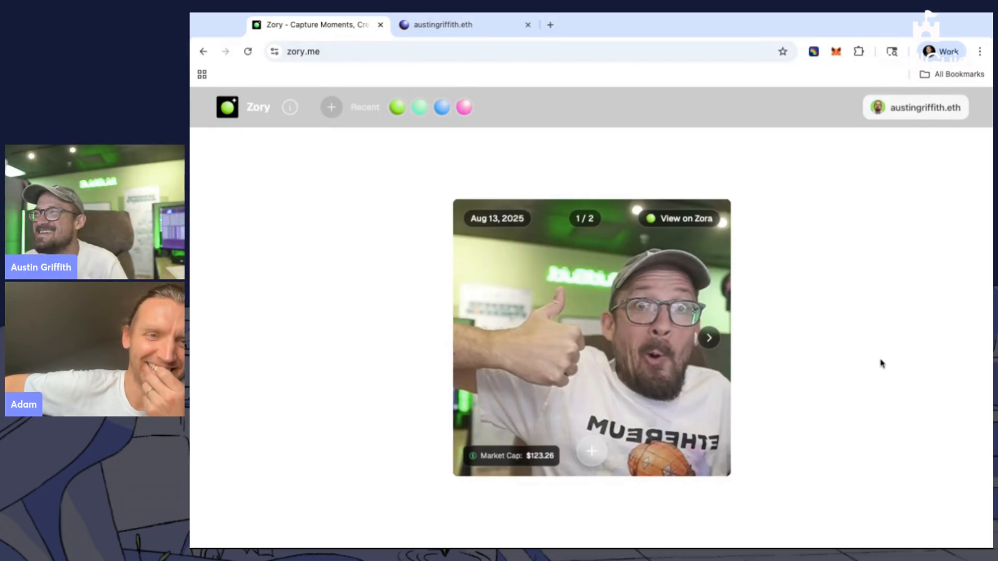
# View each of the recent Zorys in turn, ending on the one with the thumbs-up photo
pyautogui.click(397, 100)
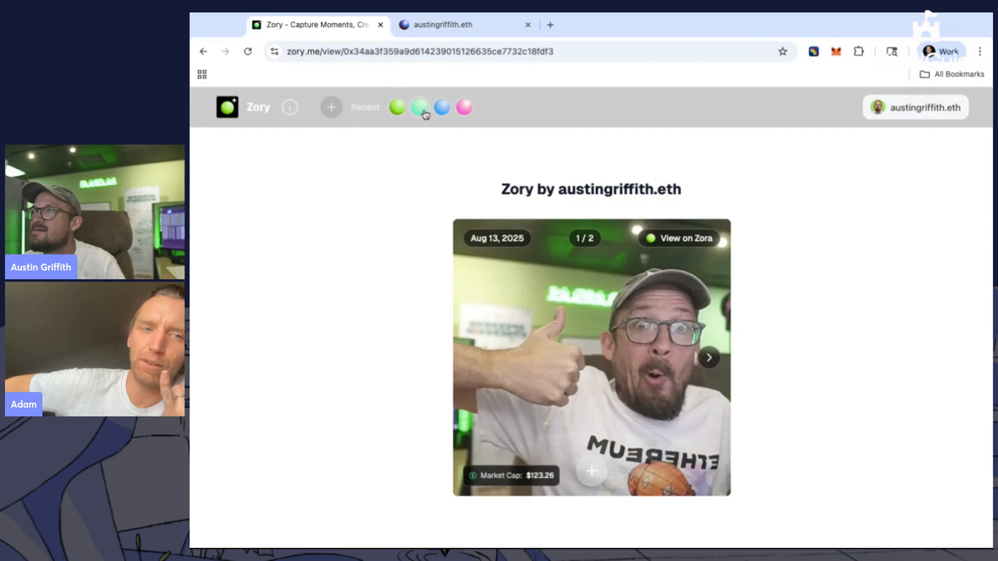
pyautogui.click(422, 111)
pyautogui.click(443, 110)
pyautogui.click(464, 107)
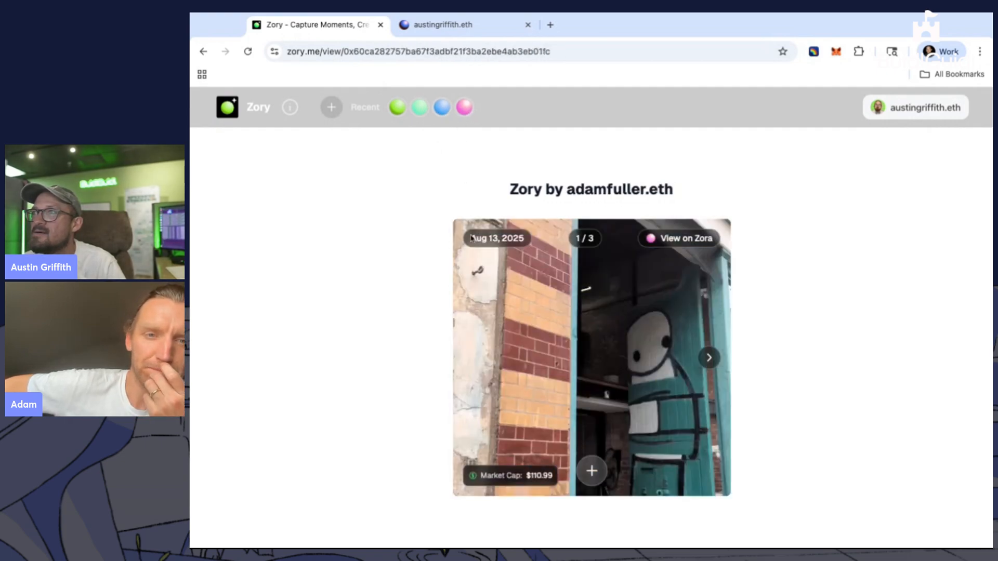
pyautogui.click(429, 112)
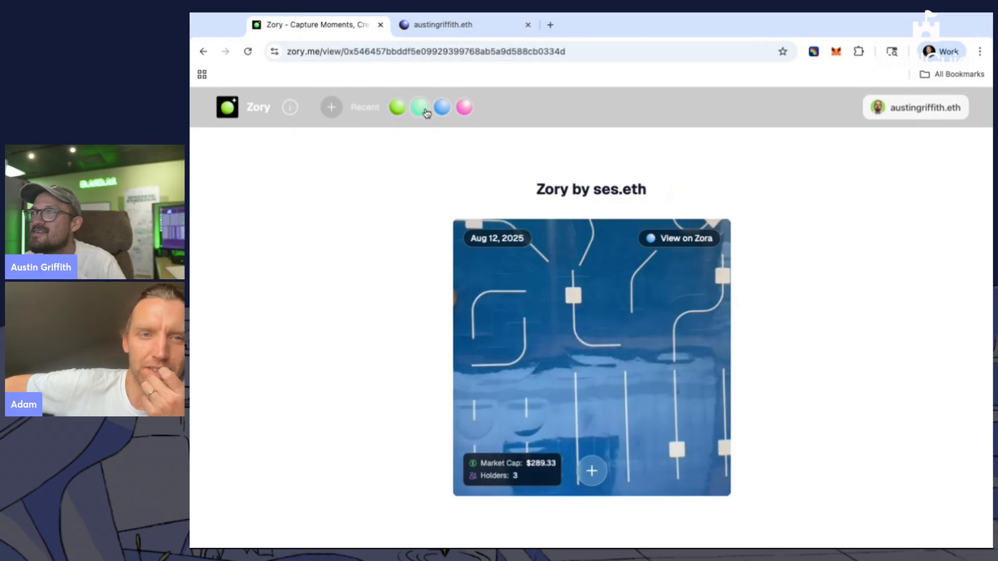
pyautogui.click(425, 112)
pyautogui.click(396, 110)
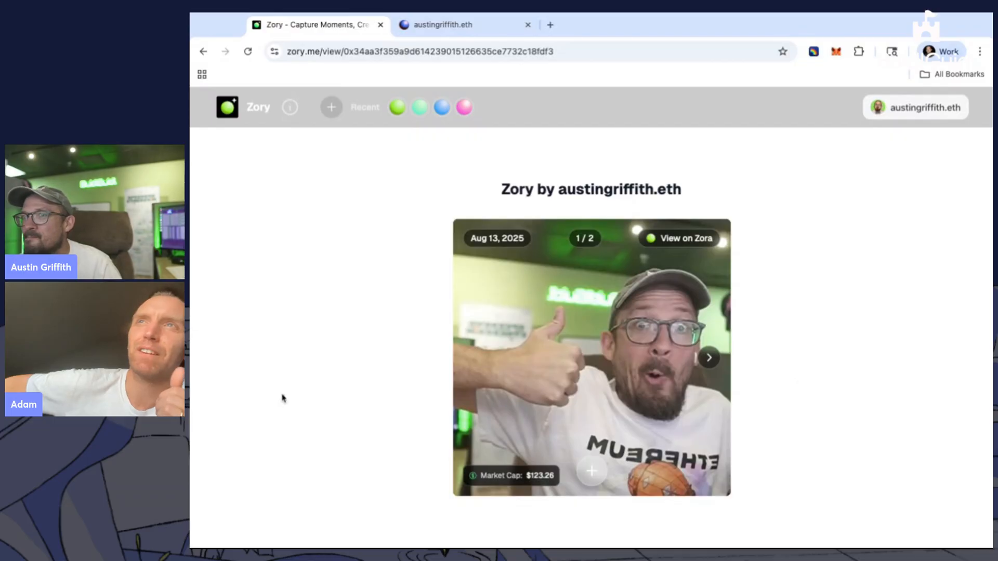
# Look again at the second and third recent Zorys, the purple pattern and the blue line artwork
pyautogui.click(190, 392)
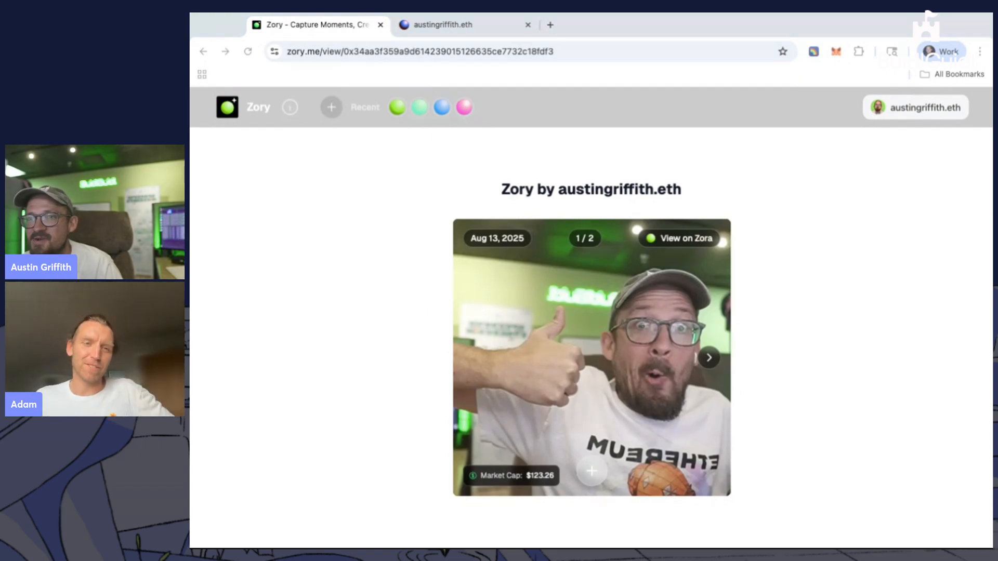
pyautogui.click(971, 350)
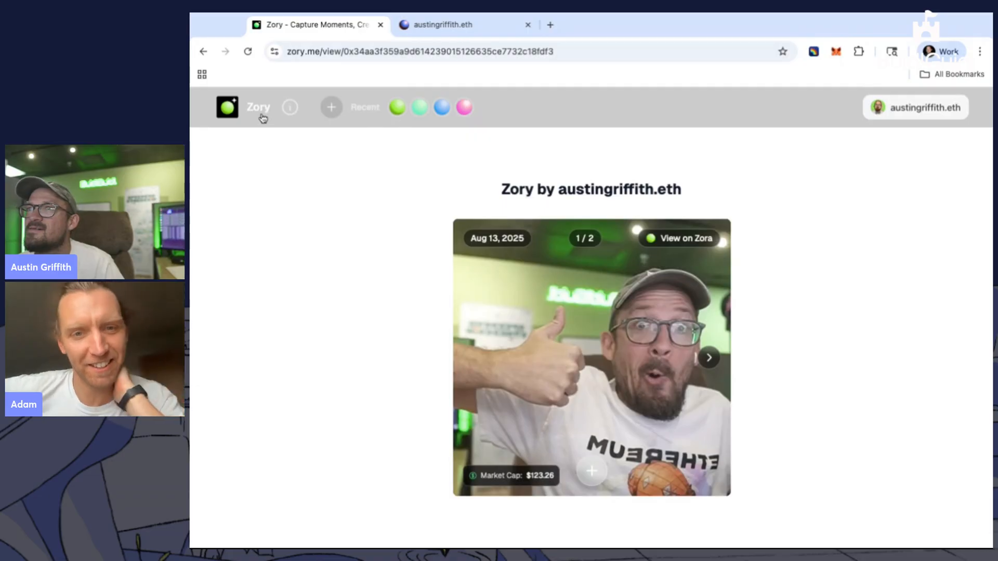
pyautogui.click(420, 111)
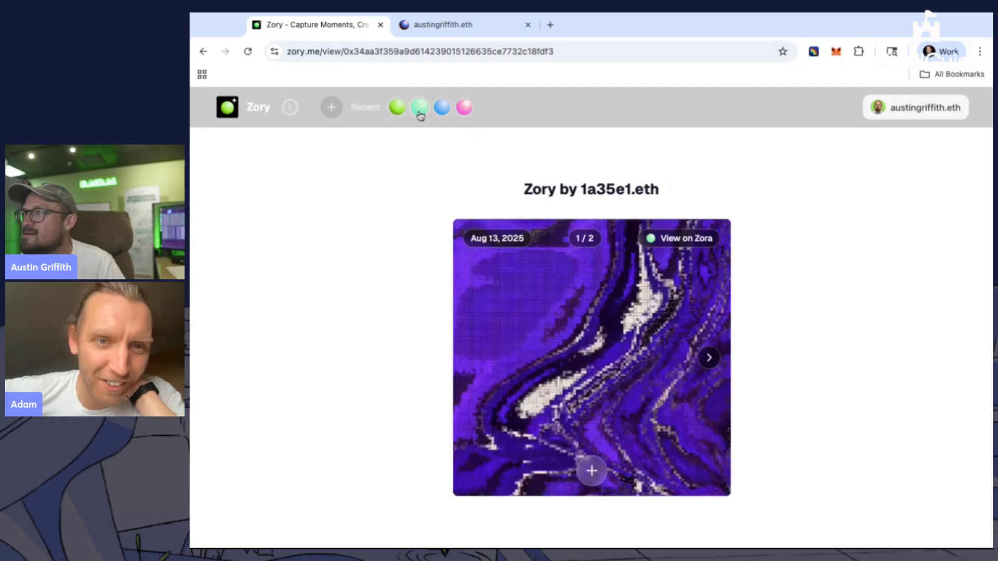
pyautogui.click(445, 114)
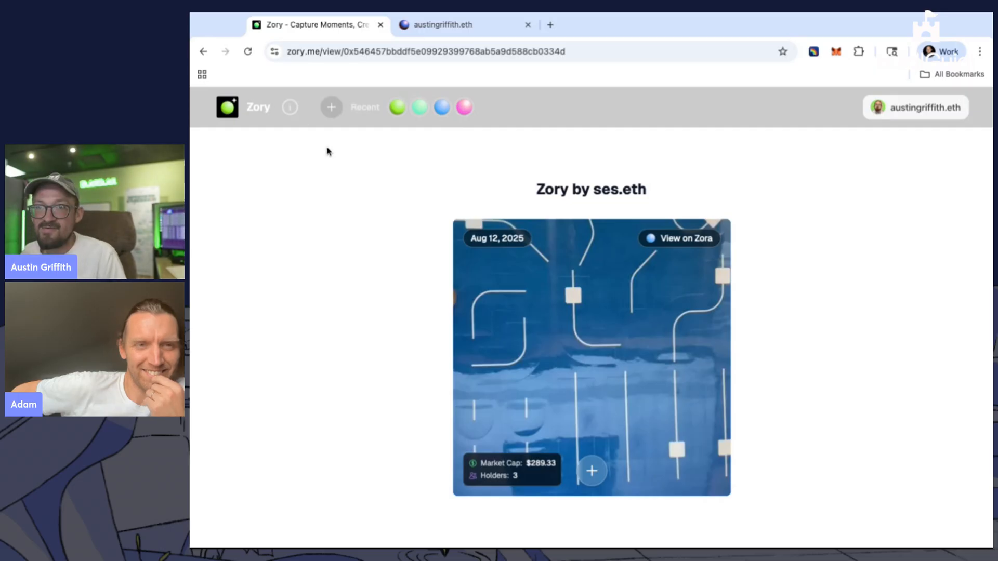
pyautogui.click(188, 117)
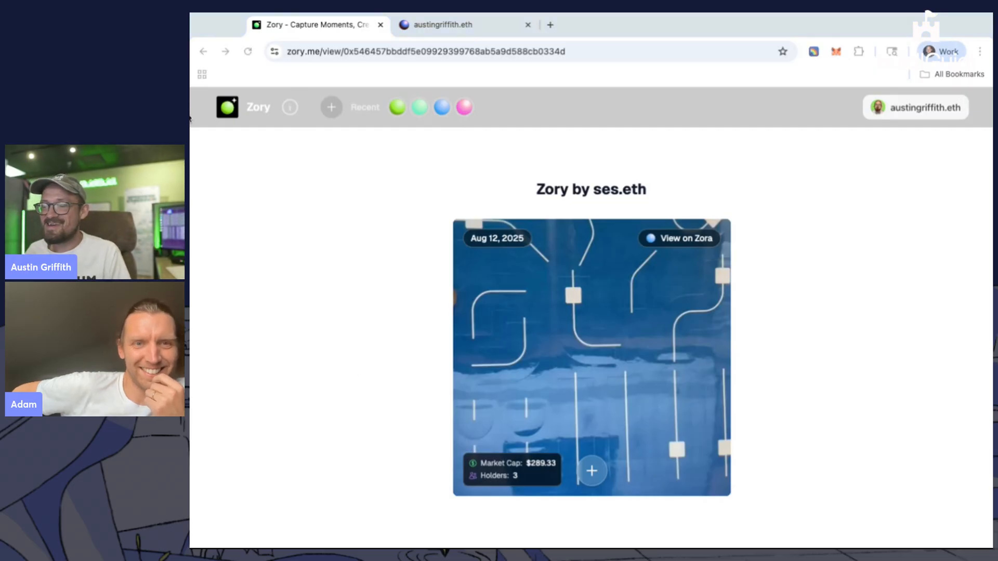